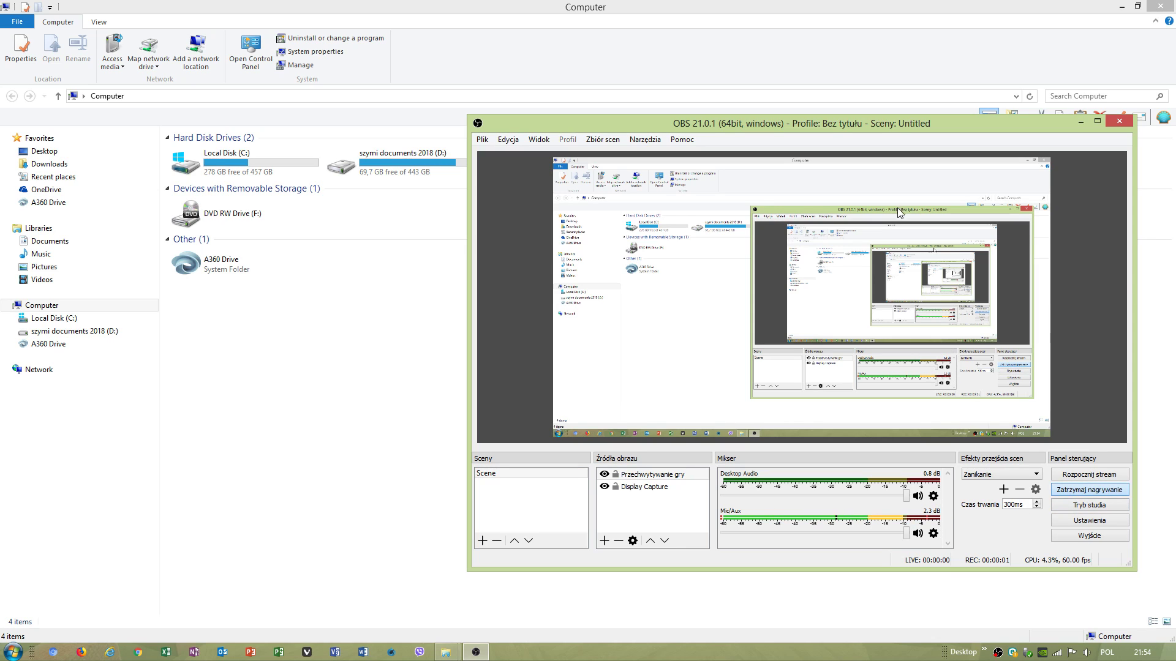
Minimize the OBS recording window and bring up the Start menu.
{"action": "left_click", "coordinate": [1080, 121]}
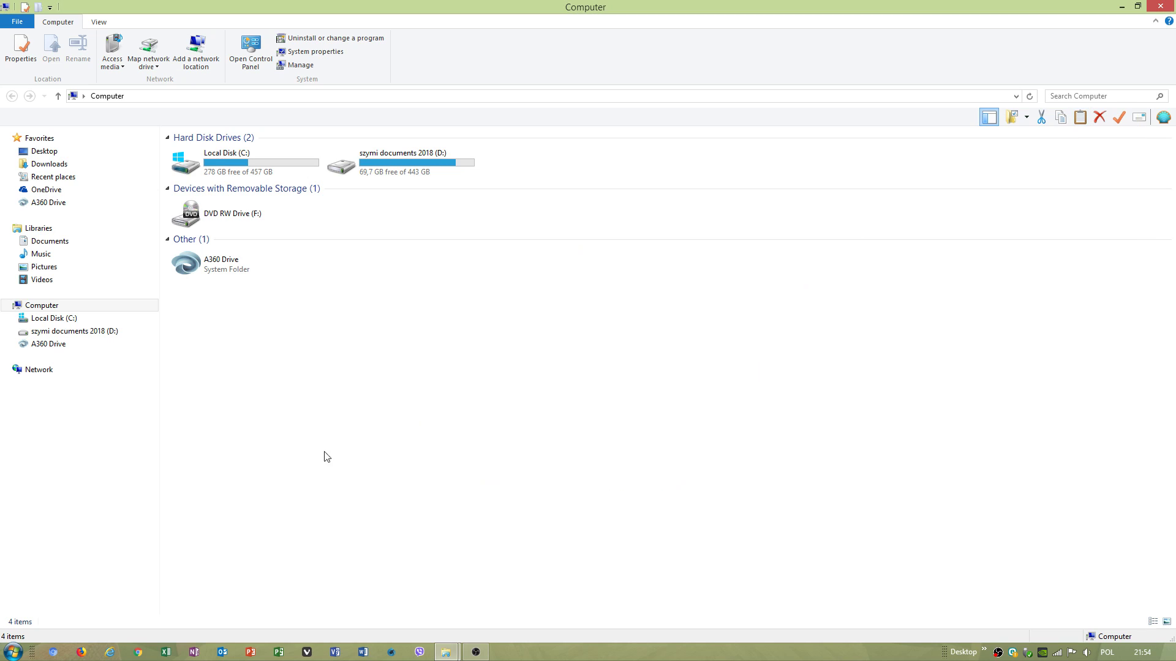
{"action": "key", "text": "super"}
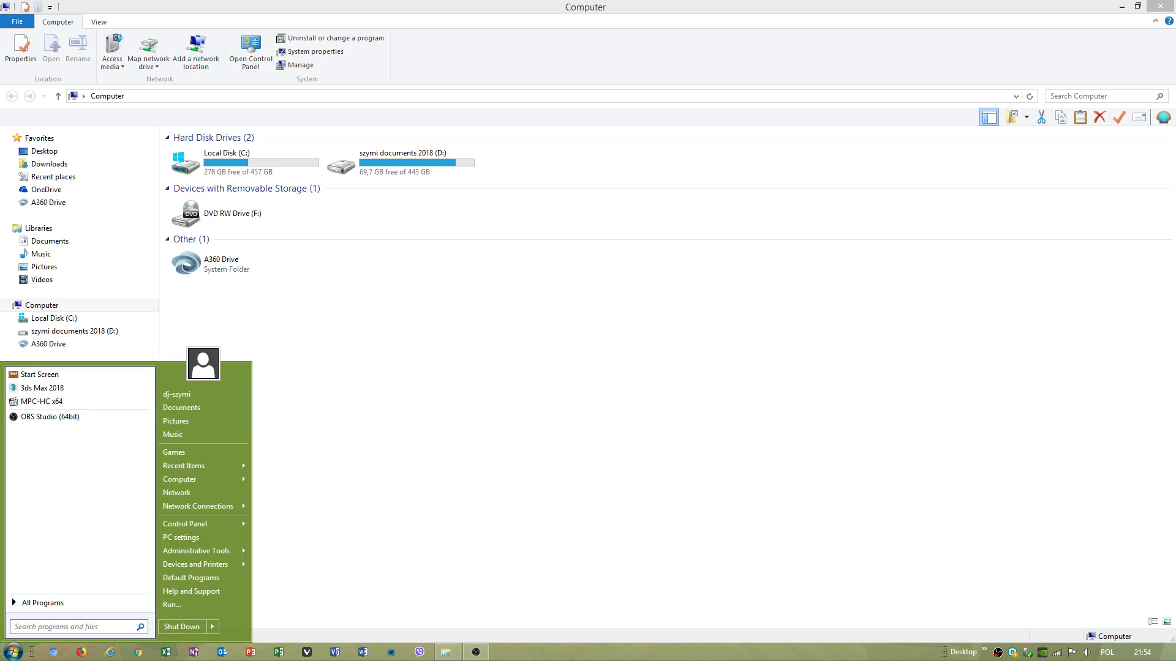
{"action": "left_click", "coordinate": [476, 652]}
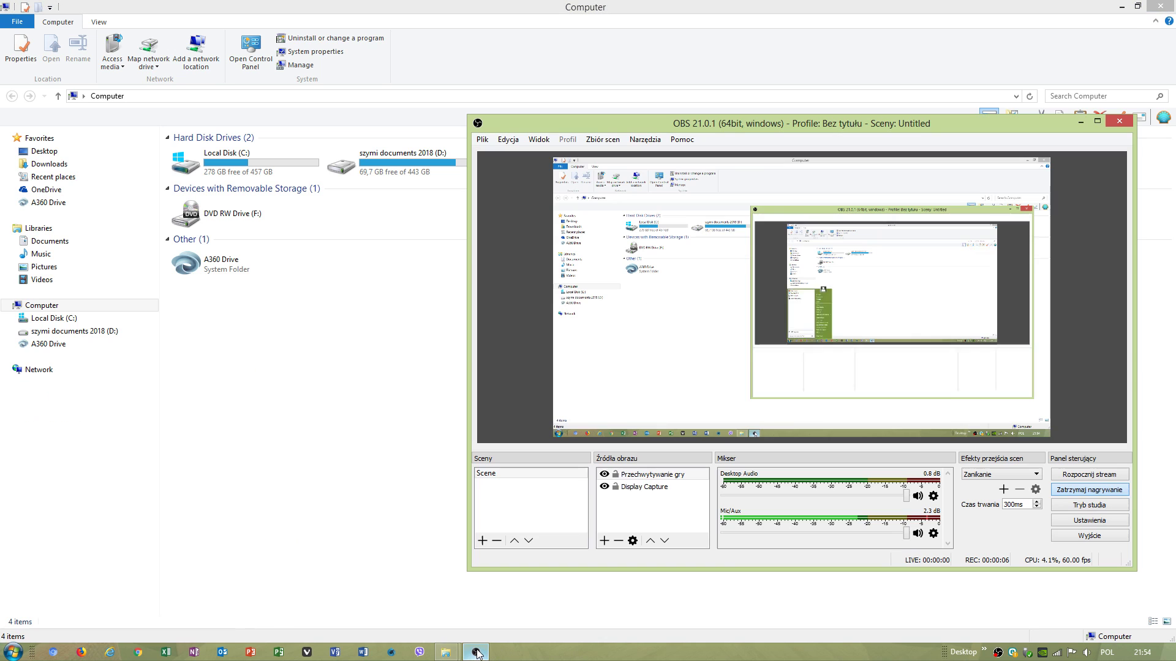
{"action": "left_click", "coordinate": [1081, 122]}
{"action": "key", "text": "super"}
Launch Process Hacker through the taskbar's Task Manager option.
{"action": "right_click", "coordinate": [198, 475]}
{"action": "right_click", "coordinate": [613, 653]}
{"action": "left_click", "coordinate": [692, 608]}
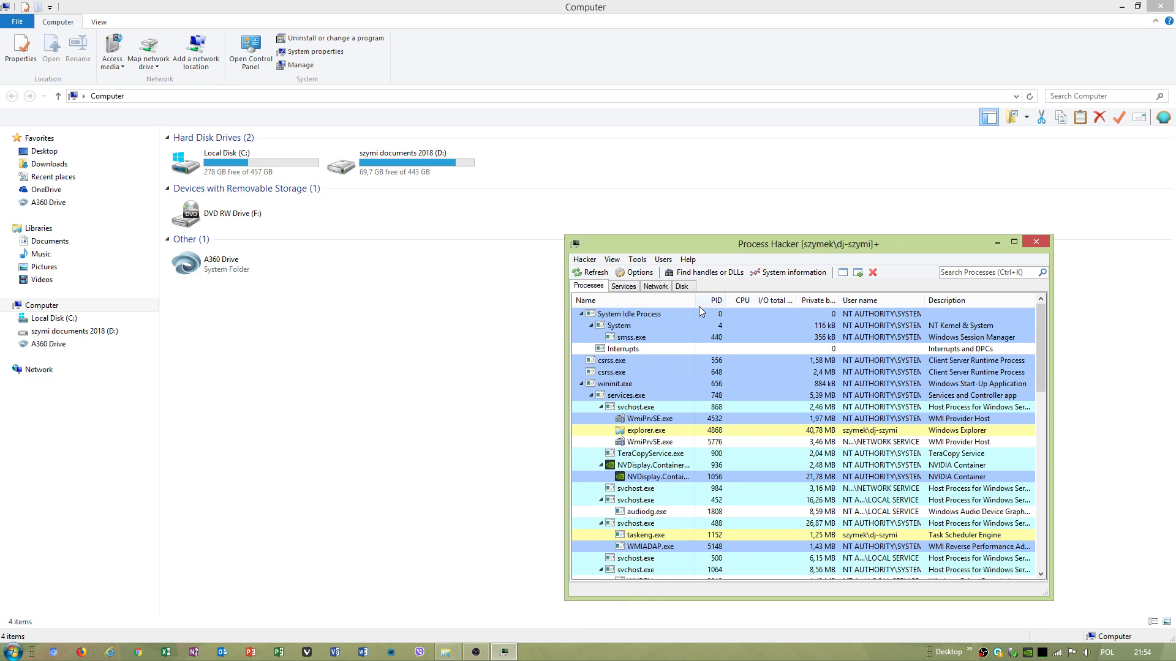
Review the disk I/O graph in System Information, then close that window.
{"action": "left_click", "coordinate": [820, 272]}
{"action": "left_click", "coordinate": [533, 257]}
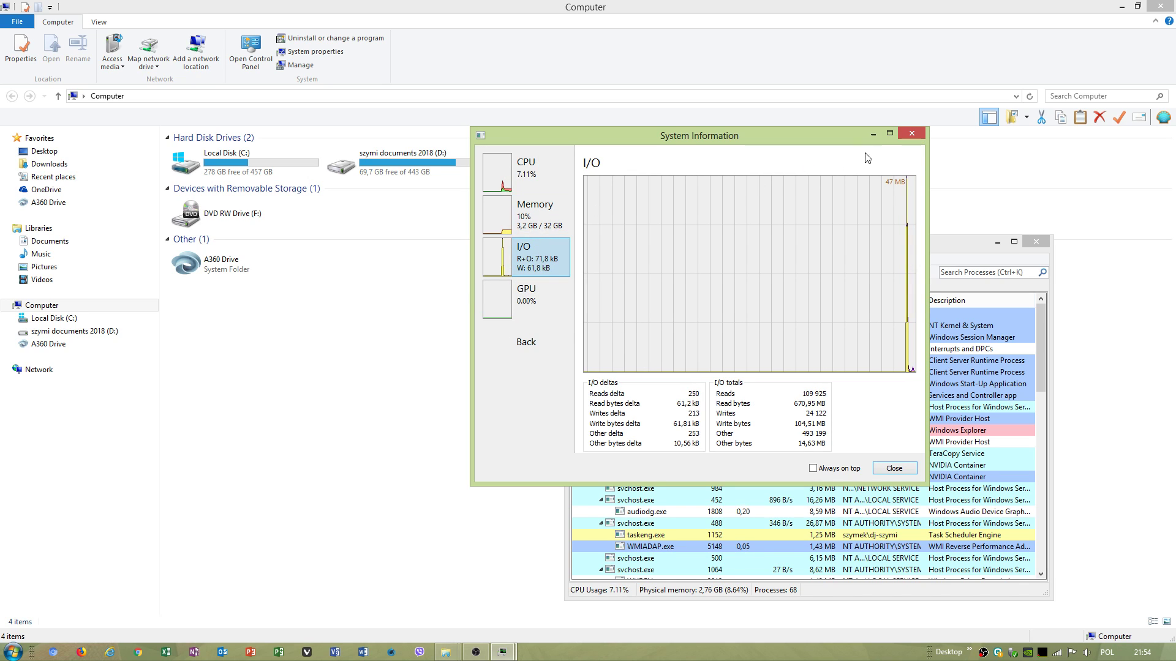
{"action": "left_click", "coordinate": [873, 134]}
{"action": "left_click", "coordinate": [637, 260]}
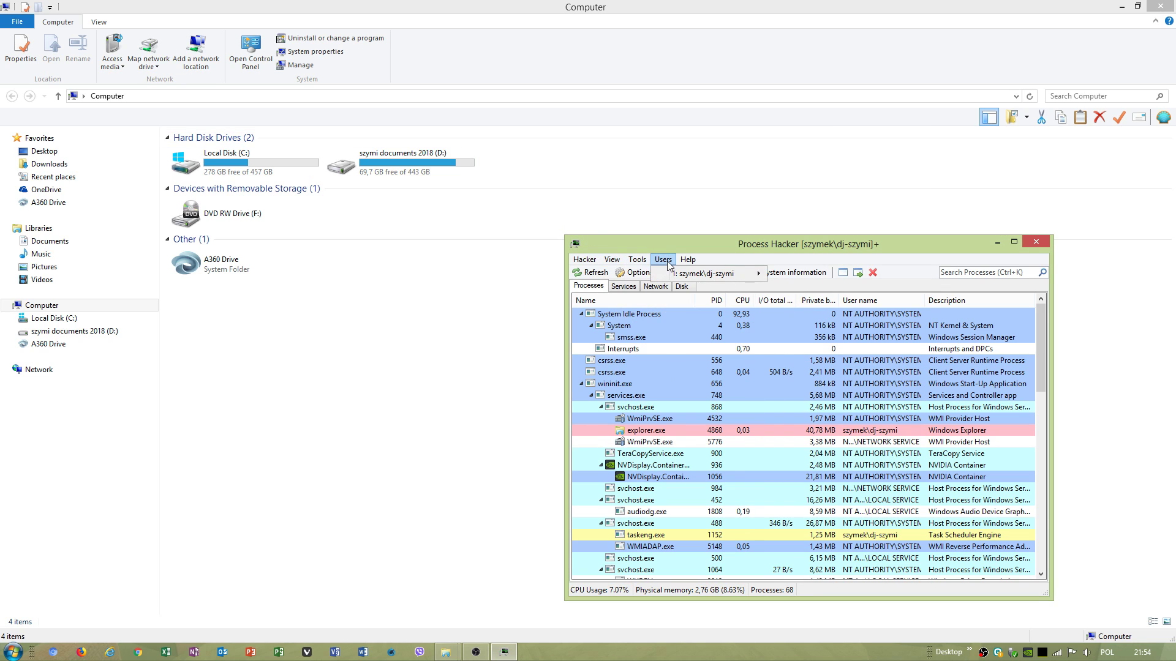
Show Disk 0 (C: D:) activity on Task Manager's Performance tab.
{"action": "left_click", "coordinate": [641, 313]}
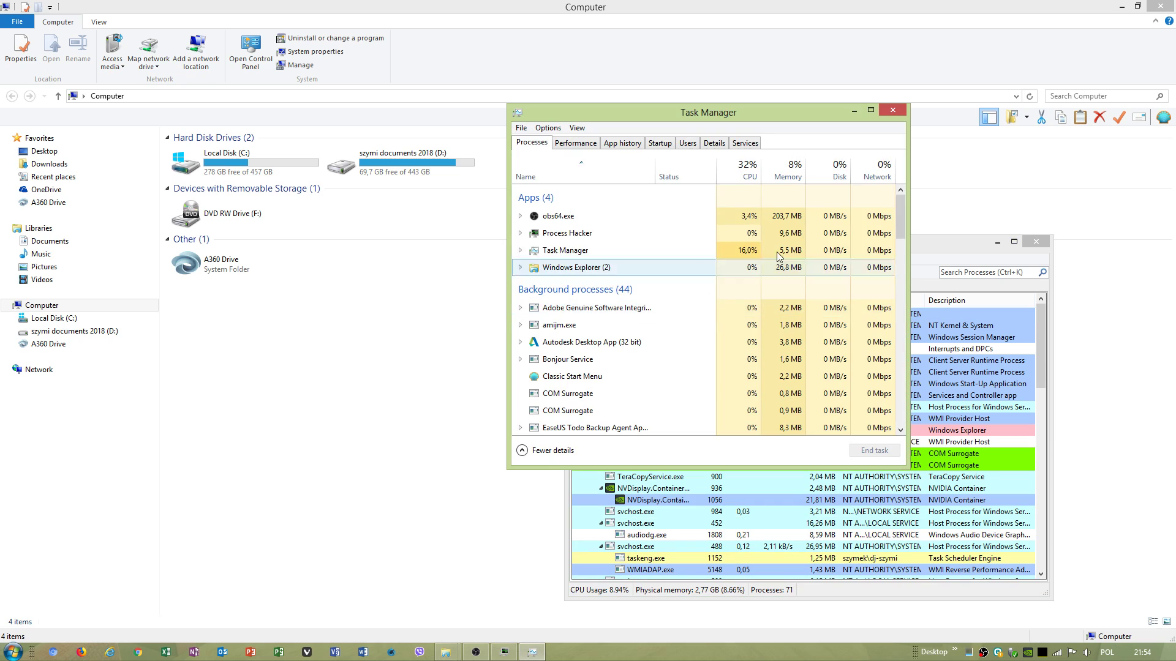
{"action": "left_click", "coordinate": [597, 145]}
{"action": "left_click", "coordinate": [997, 242]}
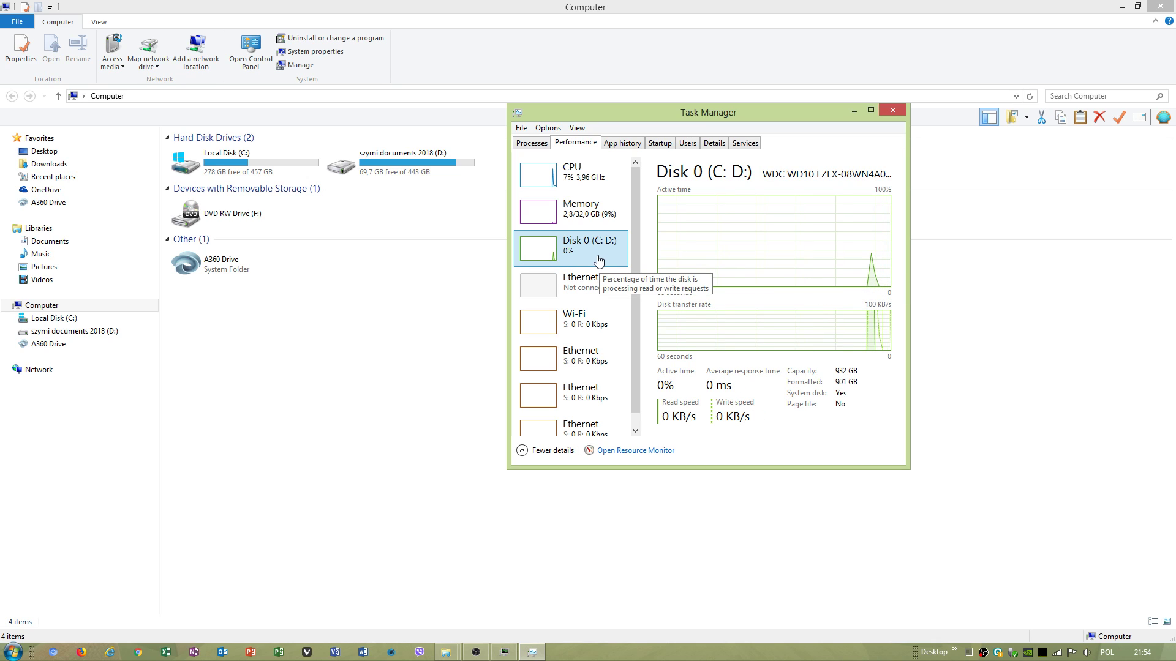
Minimize Task Manager and open the System page from Computer's Properties.
{"action": "left_click", "coordinate": [854, 114]}
{"action": "key", "text": "super"}
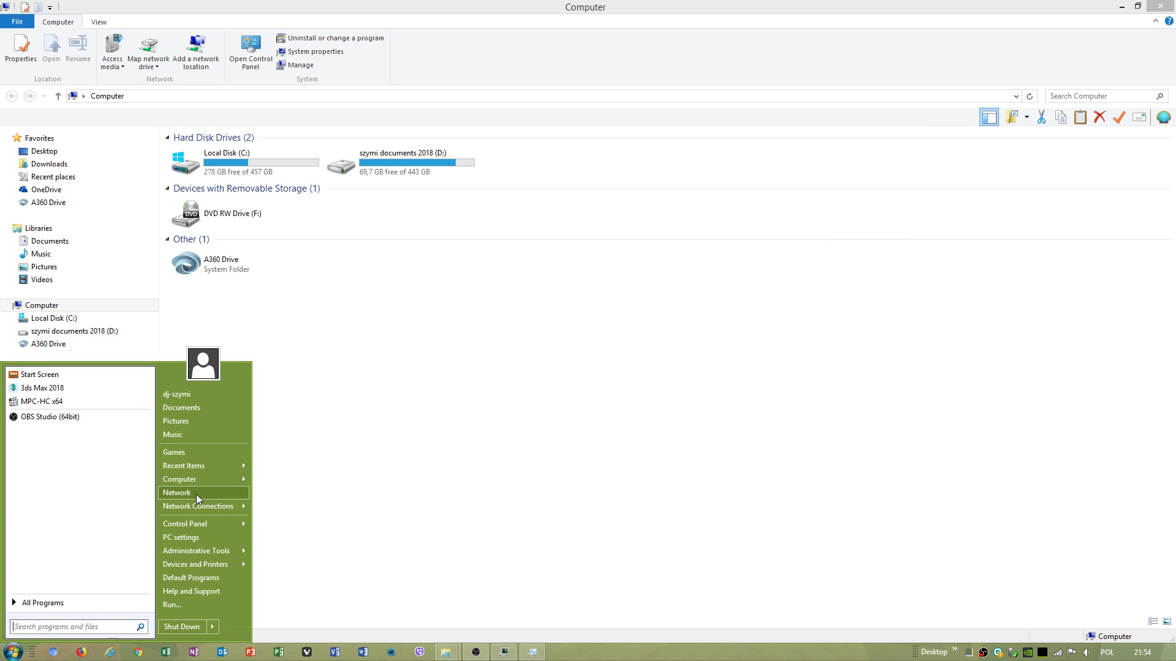
{"action": "right_click", "coordinate": [195, 476]}
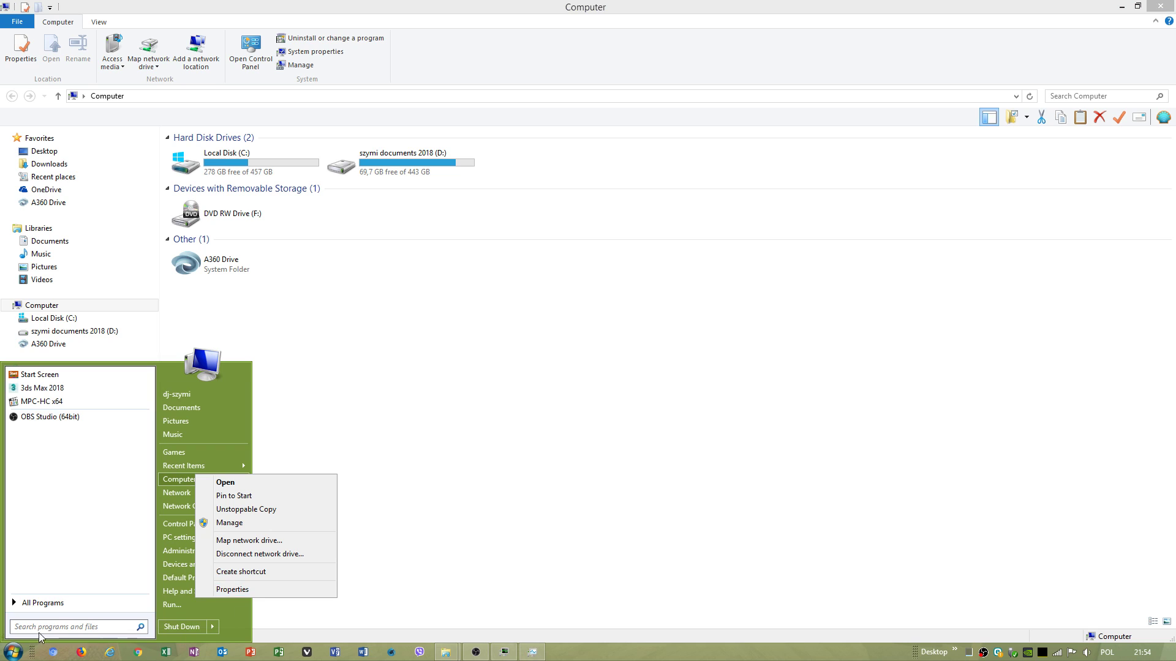
{"action": "key", "text": "Escape"}
{"action": "right_click", "coordinate": [219, 481]}
{"action": "left_click", "coordinate": [257, 598]}
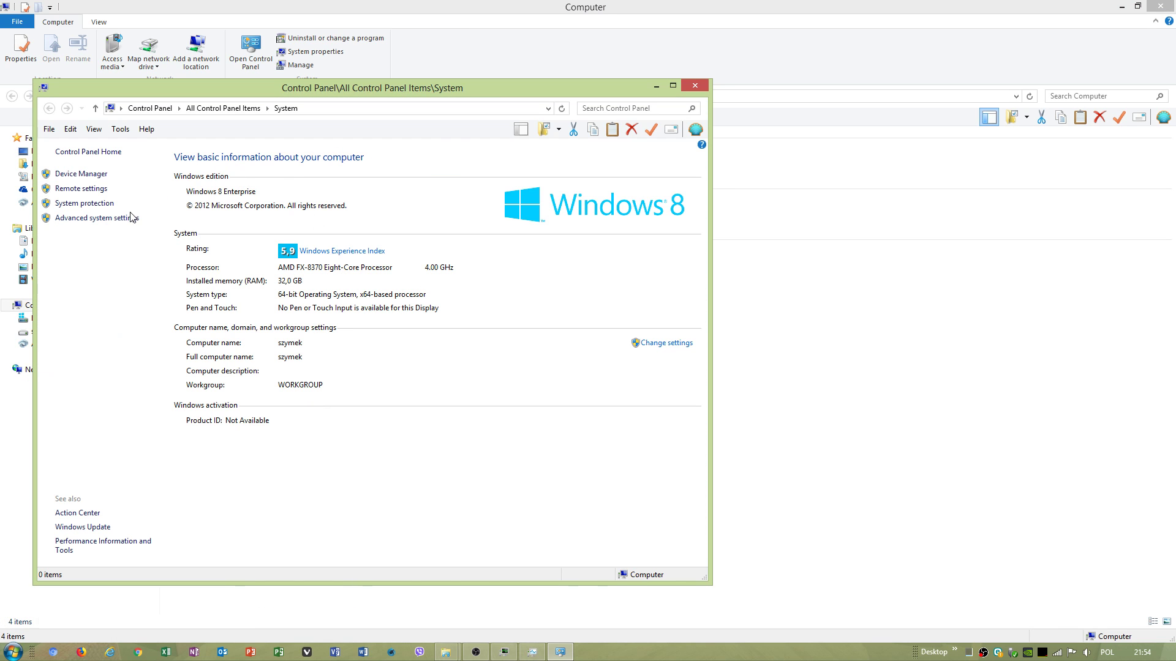
Check Virtual Memory shows No paging file for C: and D:, then cancel out.
{"action": "left_click", "coordinate": [131, 218]}
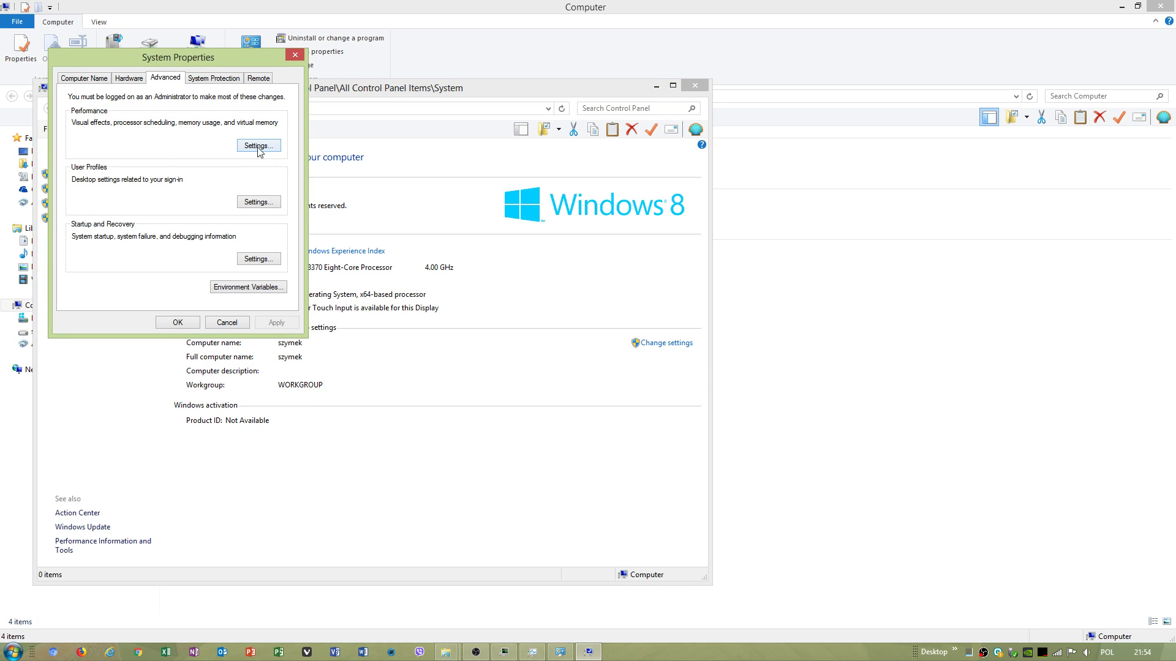
{"action": "left_click", "coordinate": [257, 147]}
{"action": "left_click", "coordinate": [138, 126]}
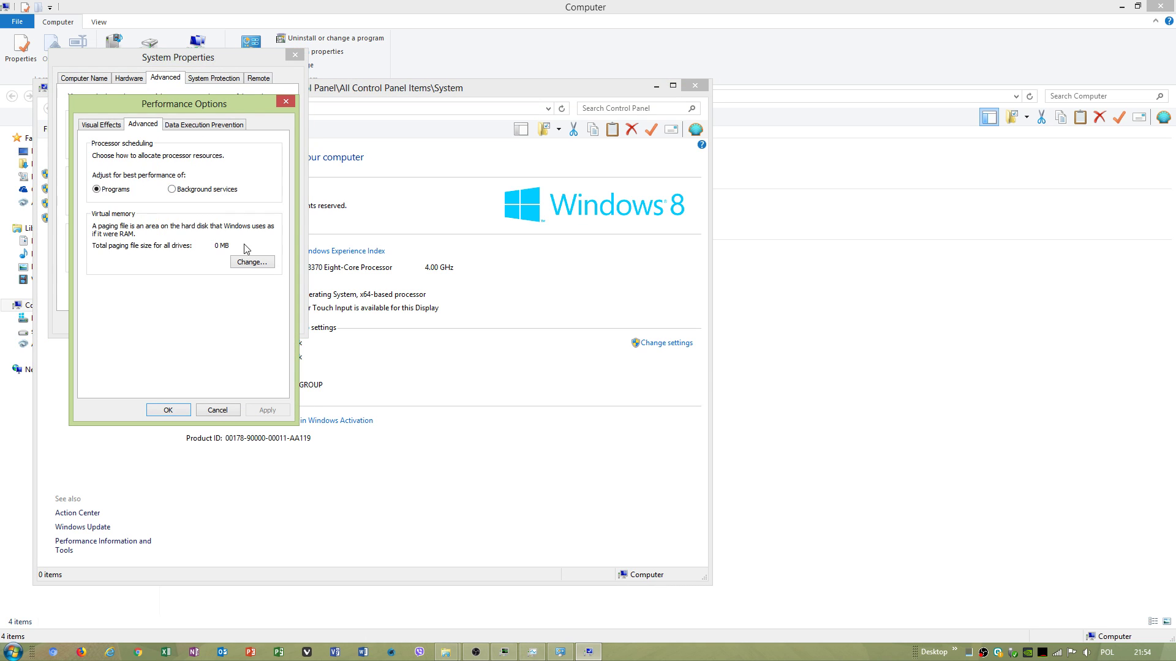
{"action": "left_click", "coordinate": [252, 262]}
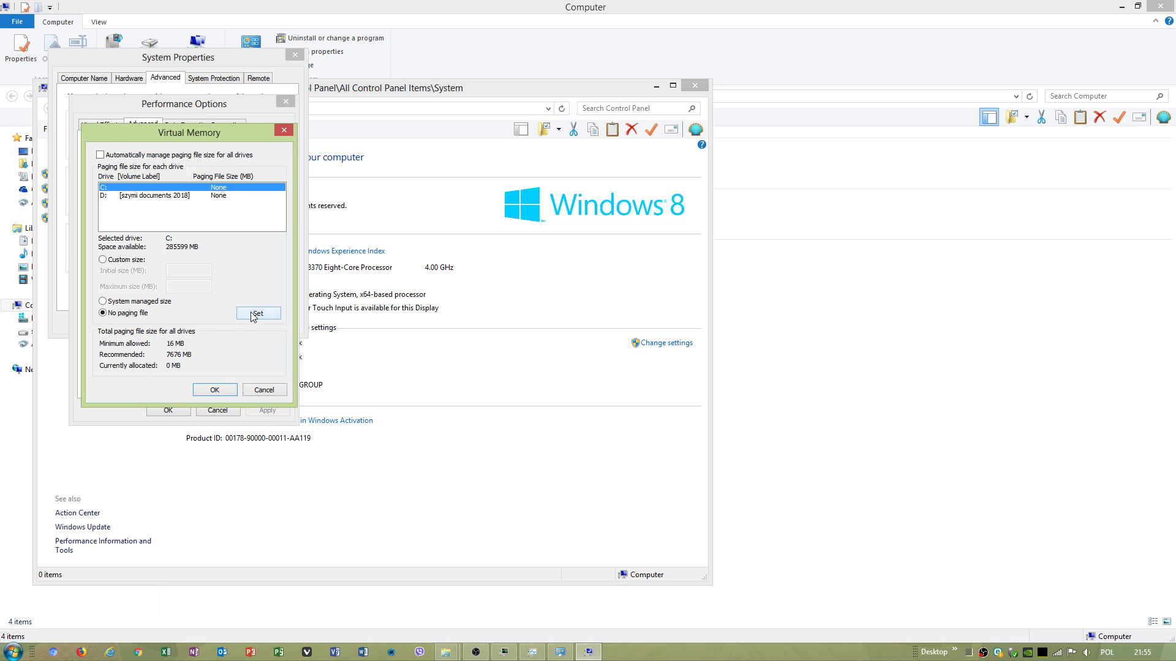
{"action": "left_click", "coordinate": [264, 390]}
{"action": "left_click", "coordinate": [213, 410]}
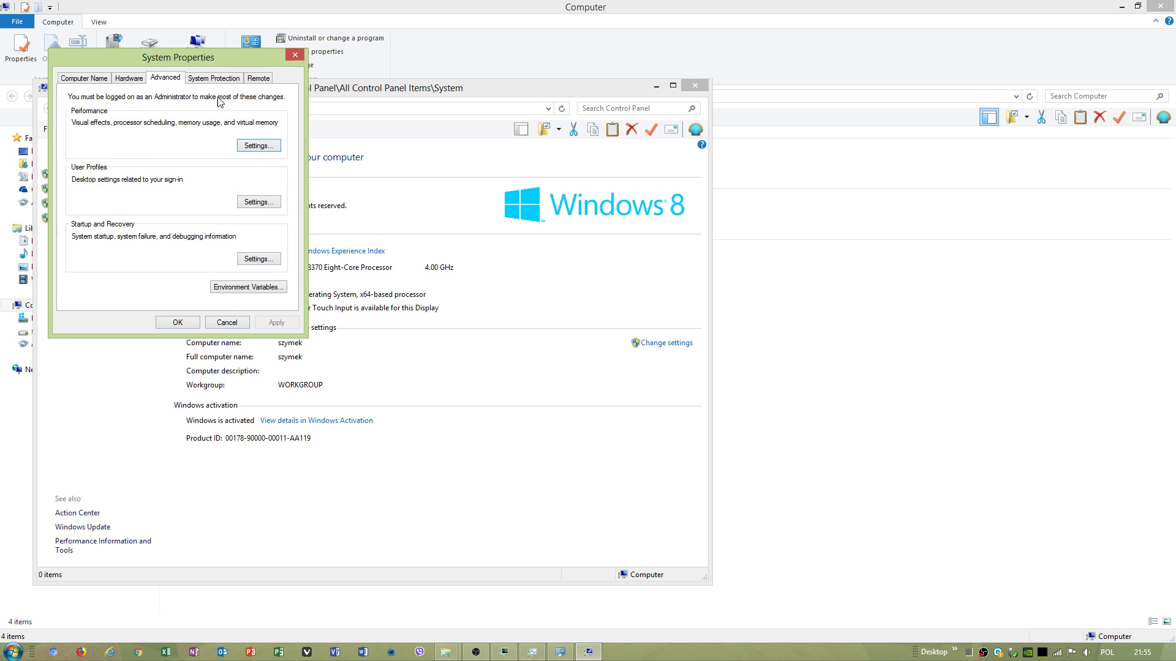
{"action": "left_click", "coordinate": [221, 323]}
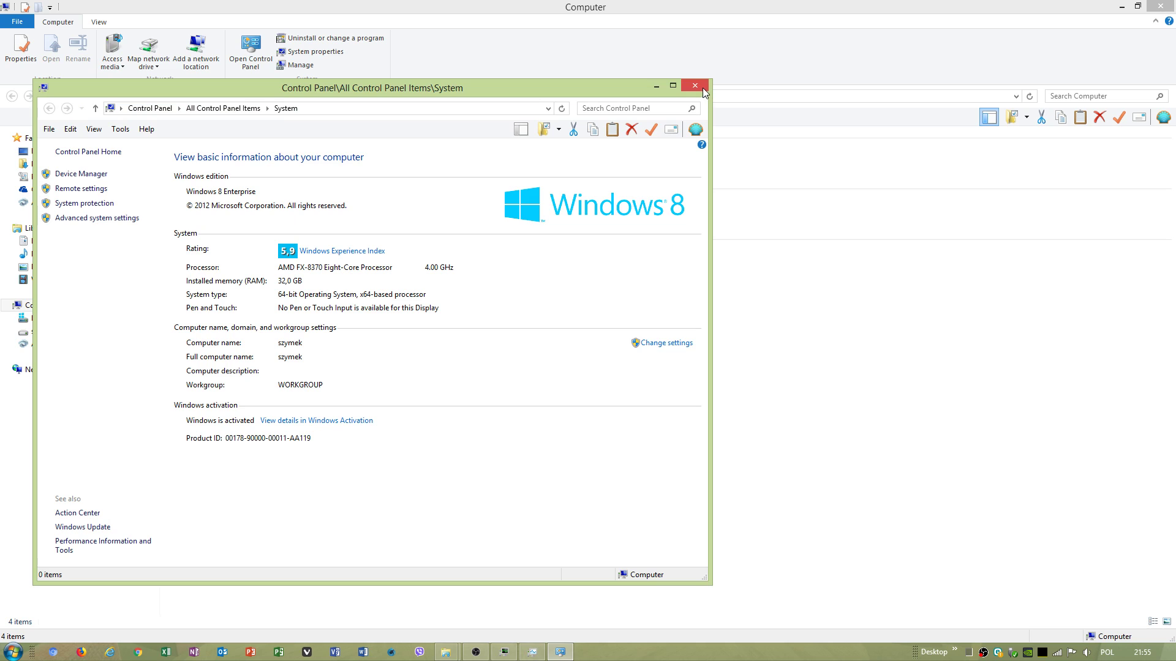
Close the System page and run services.msc from the Start search.
{"action": "left_click", "coordinate": [695, 86]}
{"action": "key", "text": "super"}
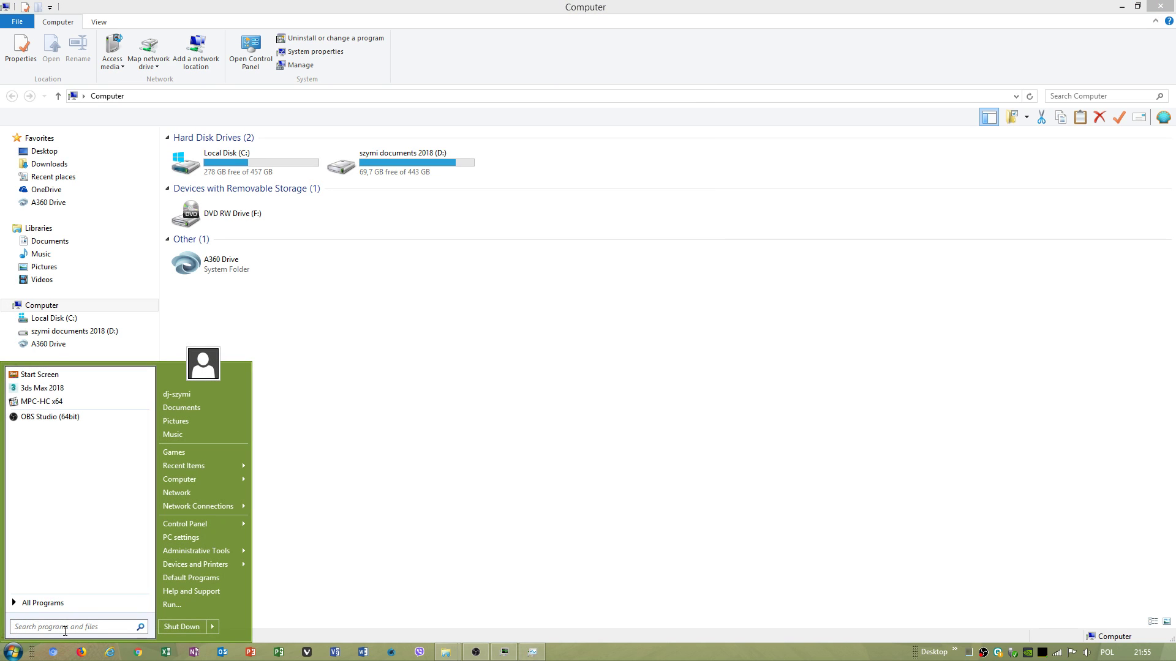
{"action": "type", "text": "serv"}
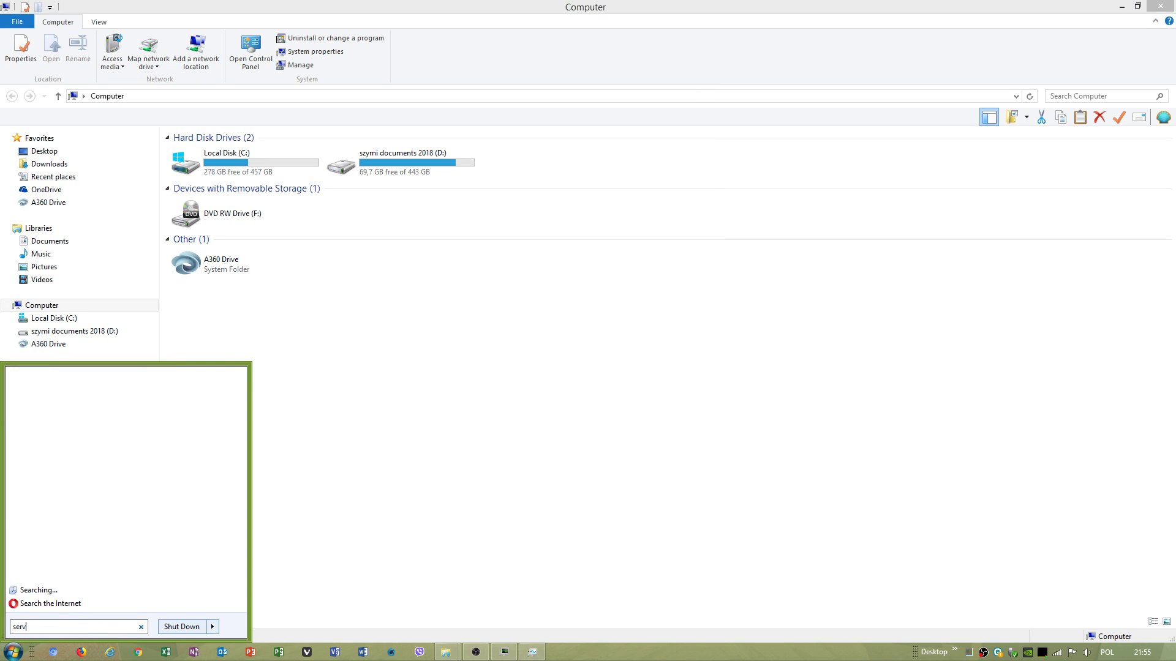
{"action": "type", "text": "ices.msc"}
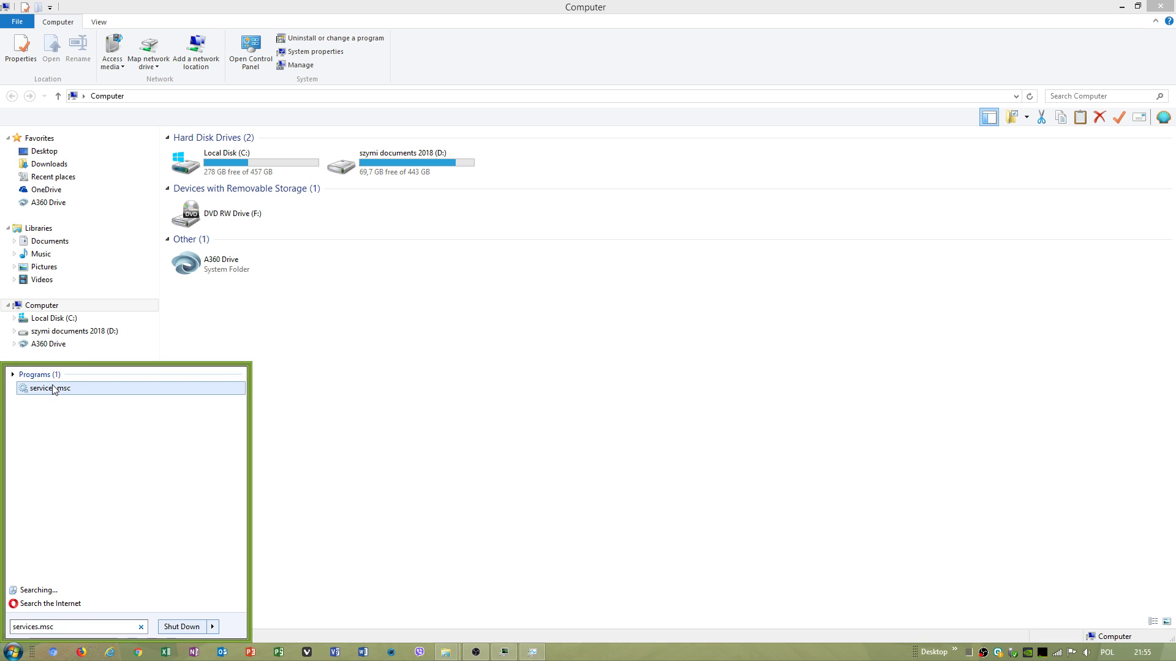
{"action": "key", "text": "Return"}
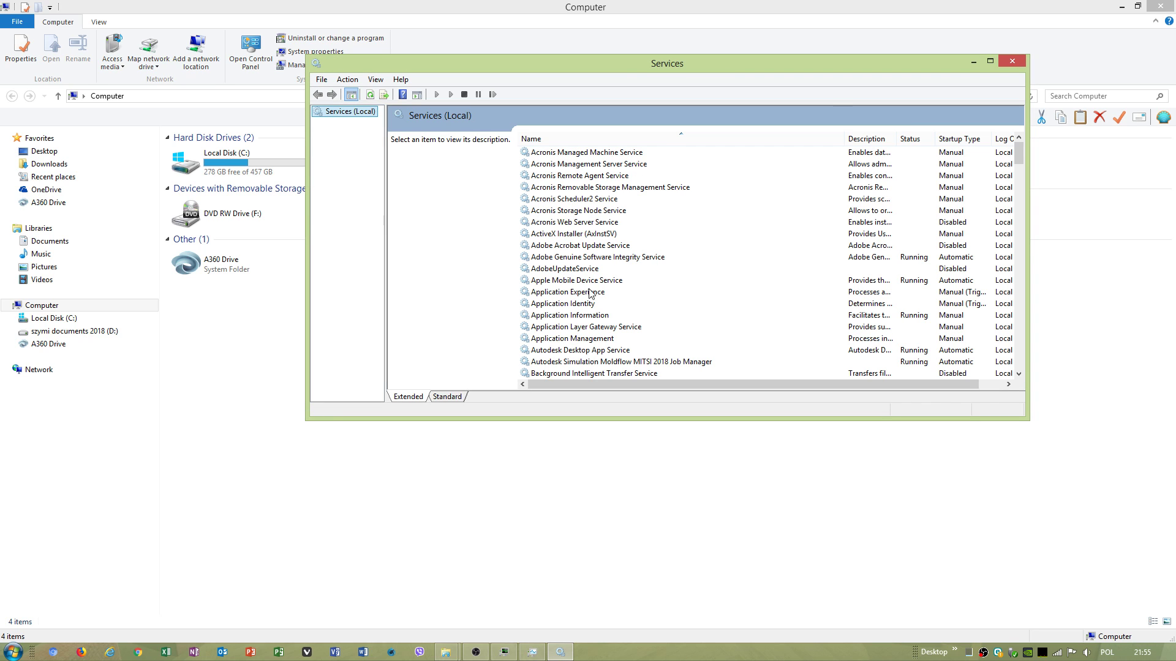
Keep Background Intelligent Transfer Service at Disabled, reviewing its Log On and Recovery tabs.
{"action": "left_click", "coordinate": [590, 352]}
{"action": "right_click", "coordinate": [616, 374]}
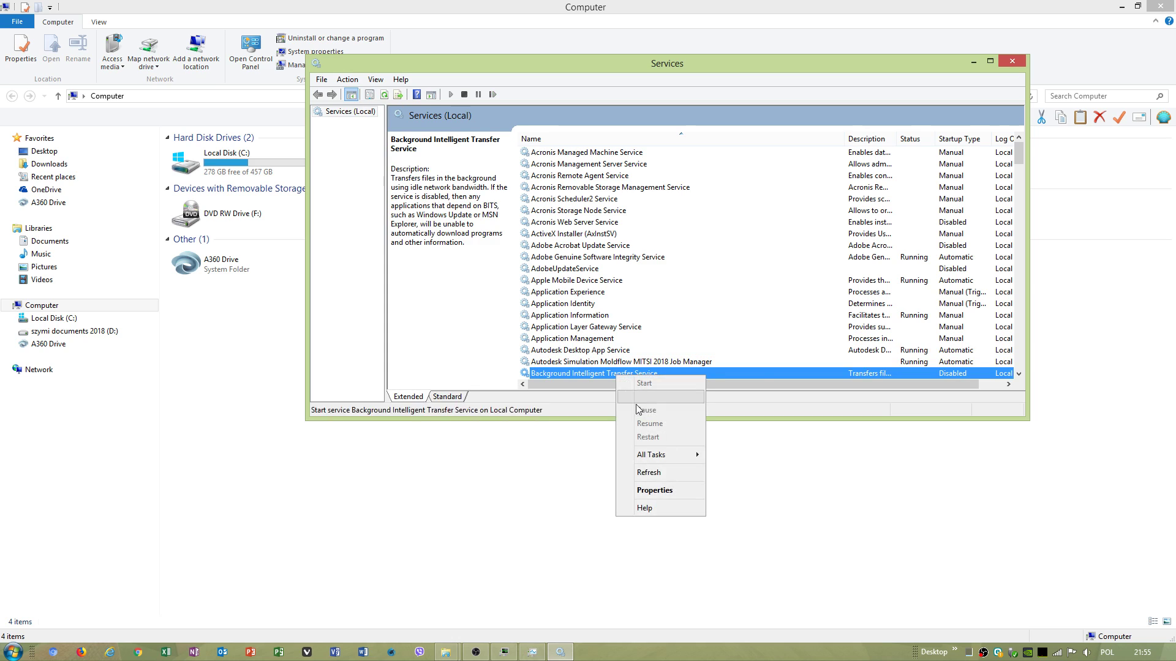
{"action": "left_click", "coordinate": [694, 494]}
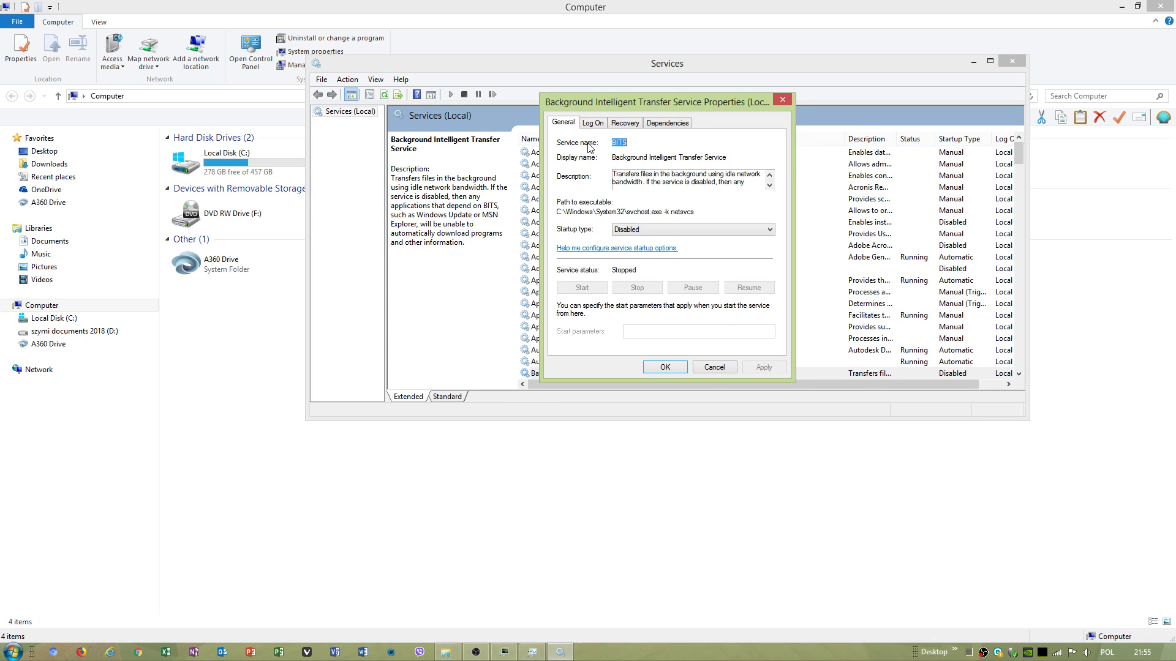
{"action": "left_click", "coordinate": [643, 230]}
{"action": "left_click", "coordinate": [643, 230]}
{"action": "left_click", "coordinate": [603, 125]}
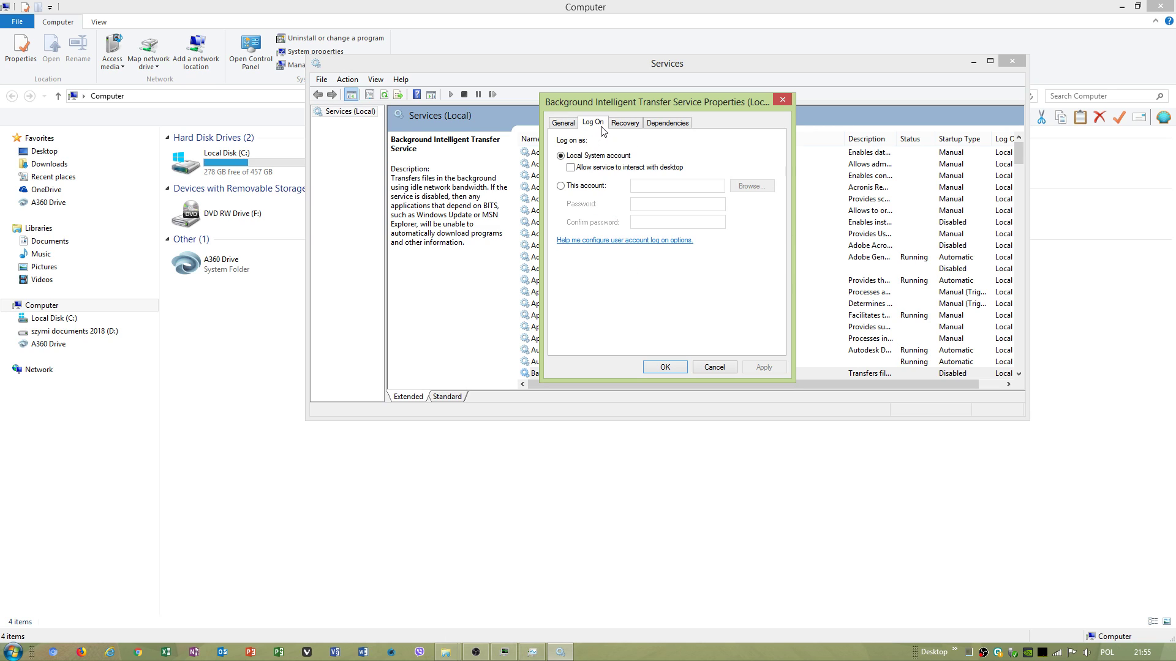
{"action": "left_click", "coordinate": [625, 123]}
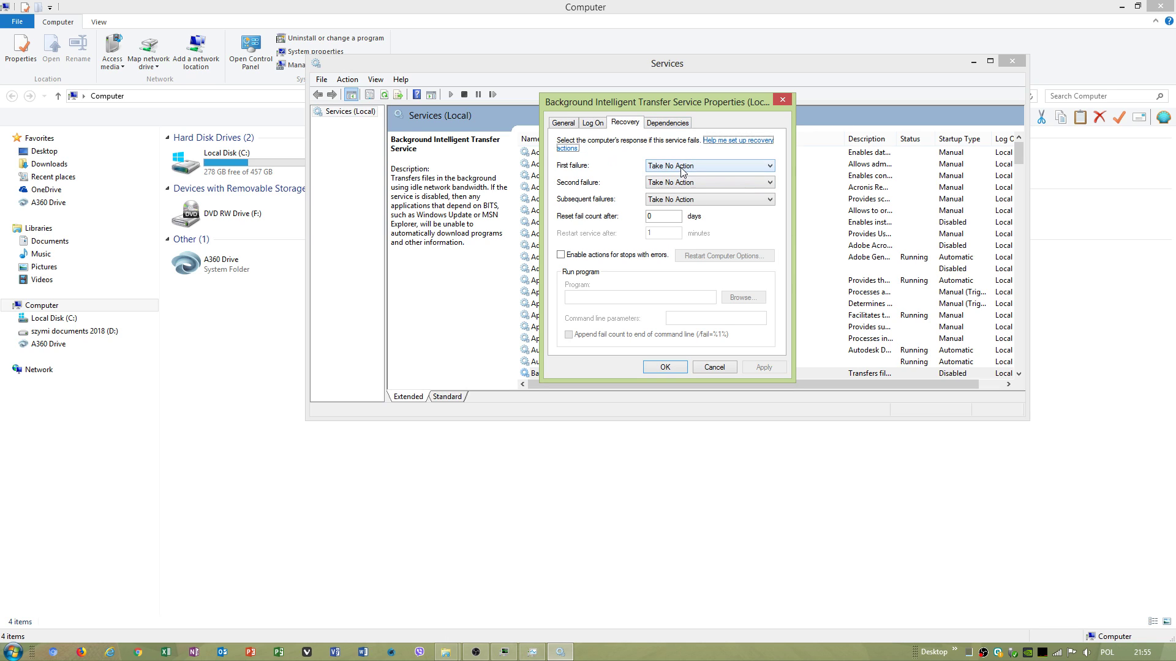
{"action": "left_click", "coordinate": [658, 217]}
{"action": "left_click", "coordinate": [563, 123]}
{"action": "left_click", "coordinate": [782, 99]}
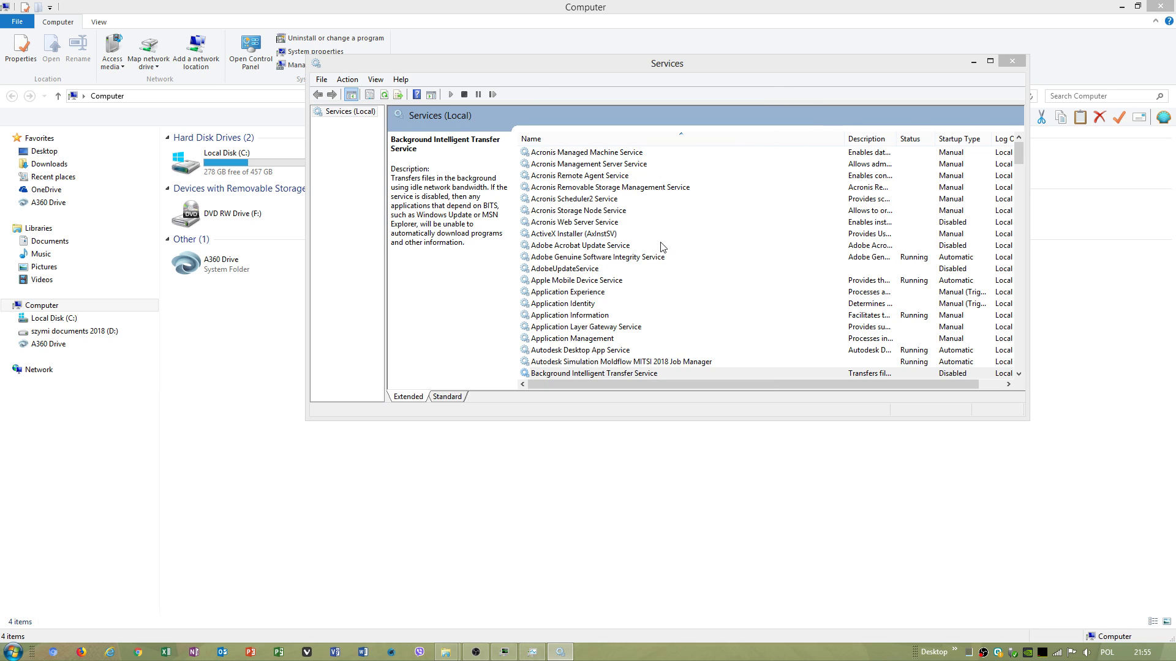
{"action": "left_click", "coordinate": [604, 268]}
{"action": "scroll", "coordinate": [605, 271], "scroll_direction": "down", "scroll_amount": 3}
{"action": "scroll", "coordinate": [604, 272], "scroll_direction": "down", "scroll_amount": 20}
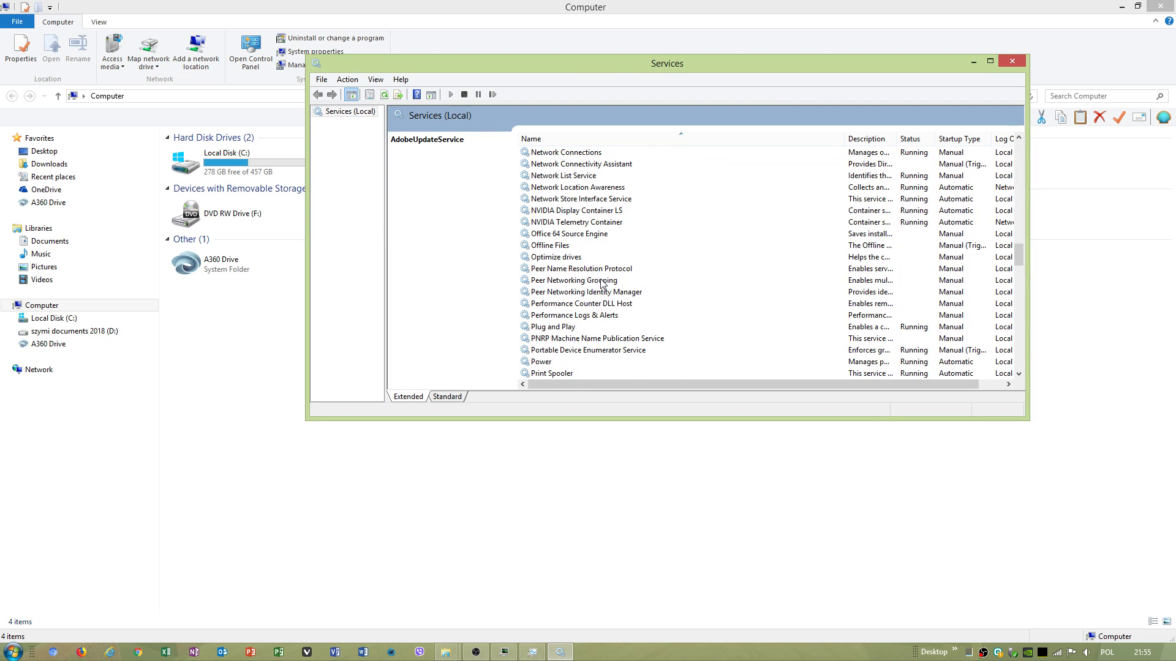
{"action": "scroll", "coordinate": [600, 341], "scroll_direction": "down", "scroll_amount": 4}
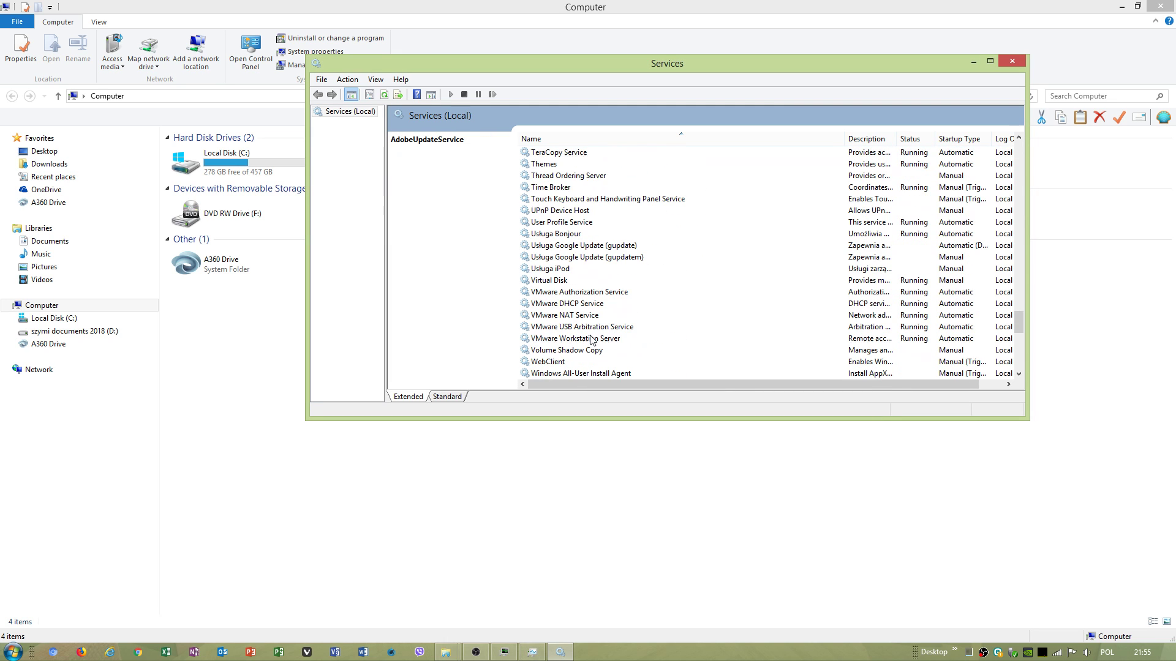
{"action": "right_click", "coordinate": [582, 296]}
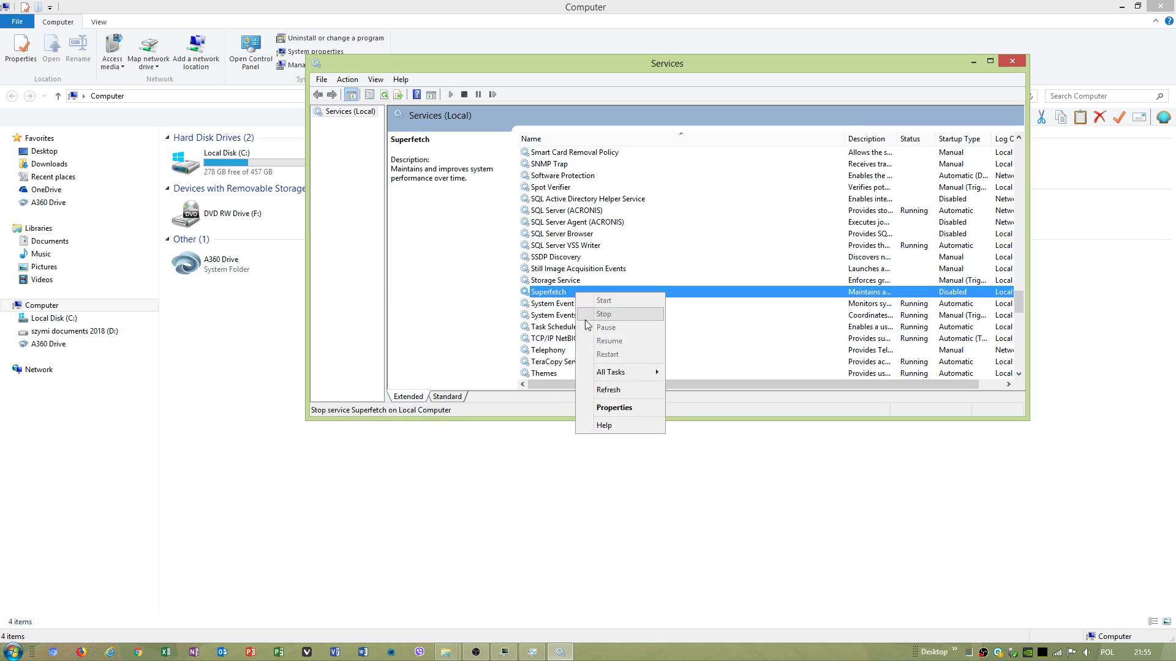
{"action": "left_click", "coordinate": [606, 406]}
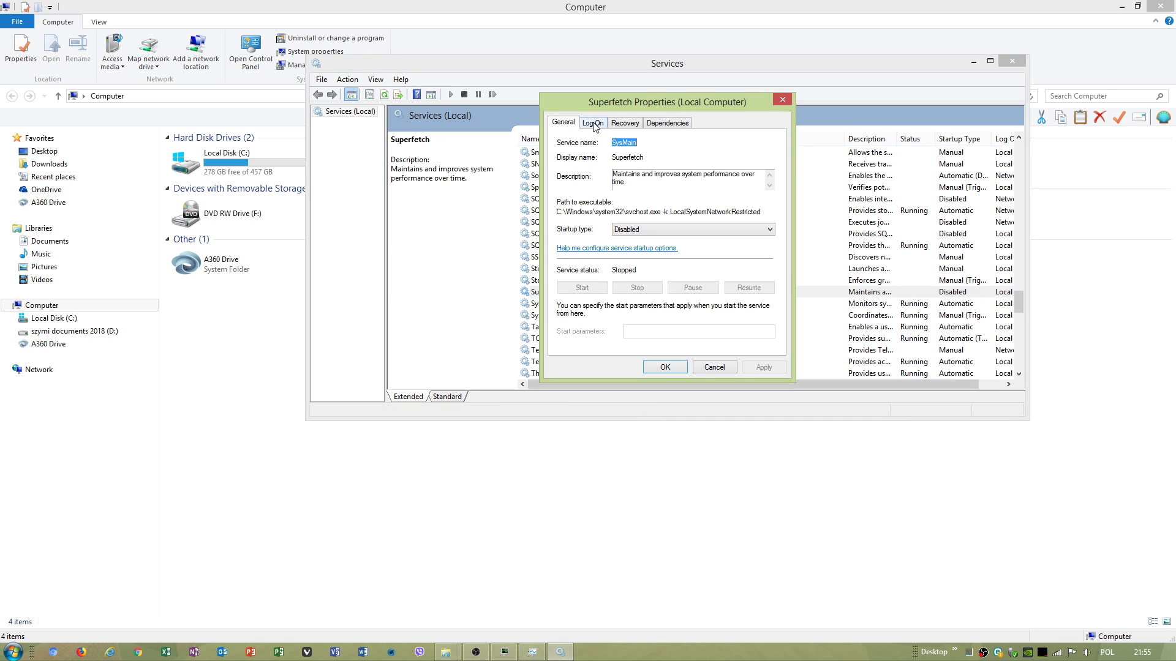
{"action": "left_click", "coordinate": [593, 123]}
{"action": "left_click", "coordinate": [782, 100]}
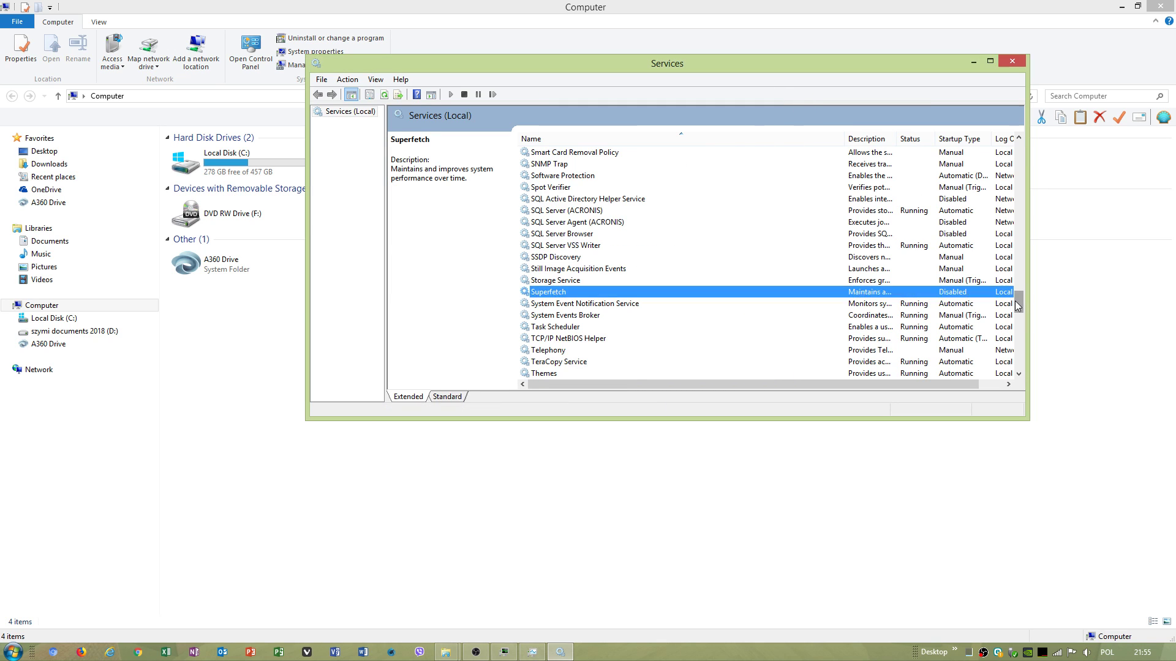
{"action": "left_click_drag", "start_coordinate": [1019, 301], "coordinate": [1019, 333]}
{"action": "scroll", "coordinate": [751, 377], "scroll_direction": "down", "scroll_amount": 6}
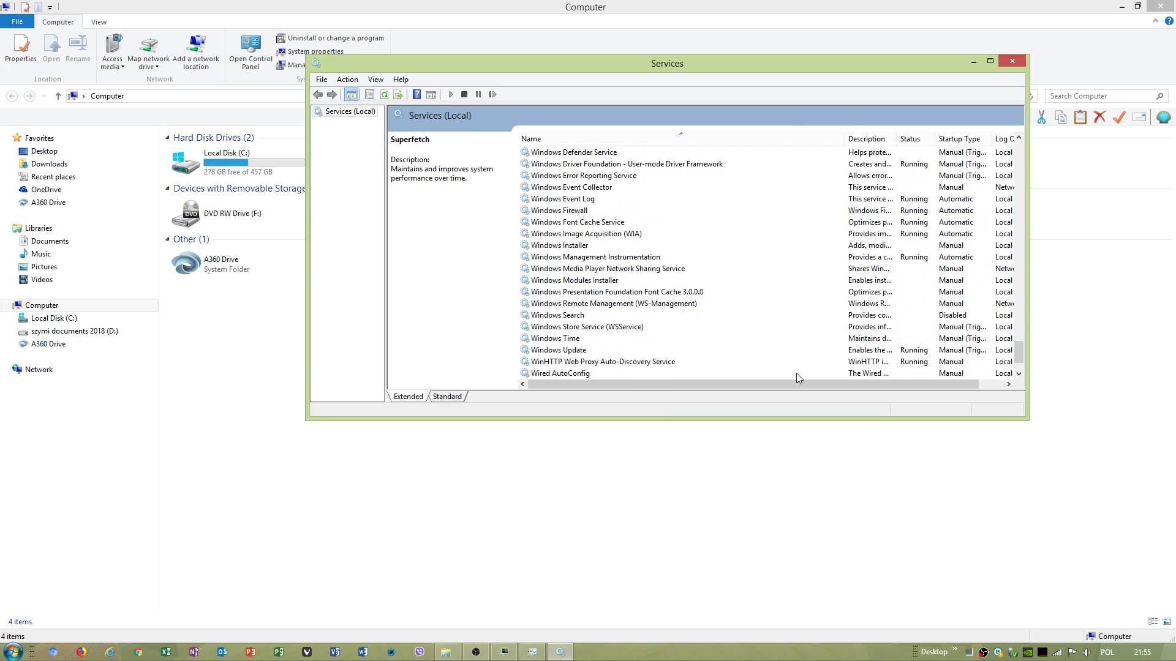
Verify Windows Search's properties show Disabled and stopped, then close Services.
{"action": "right_click", "coordinate": [582, 321]}
{"action": "left_click", "coordinate": [619, 431]}
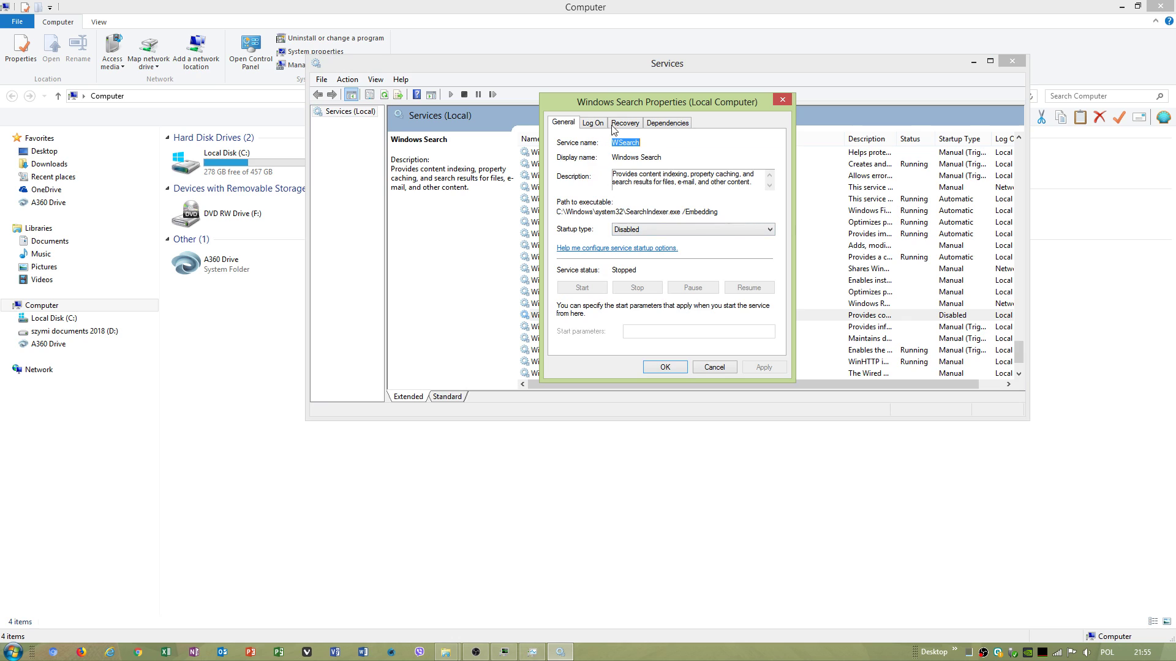
{"action": "left_click", "coordinate": [593, 123]}
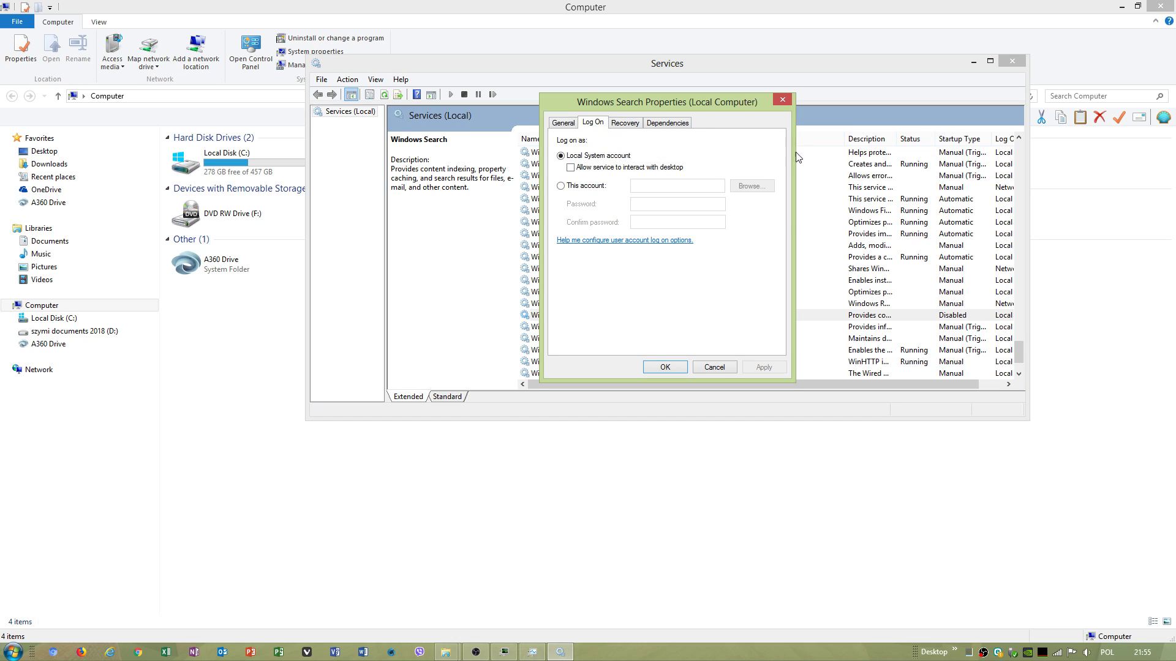
{"action": "left_click", "coordinate": [781, 100]}
{"action": "left_click", "coordinate": [1012, 62]}
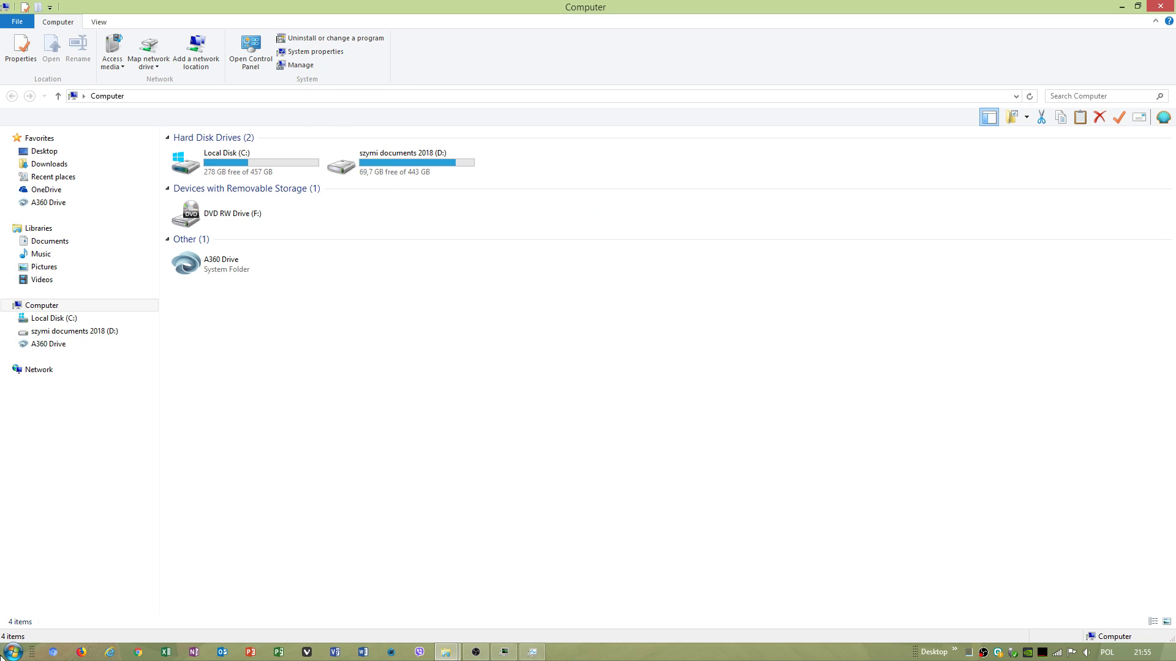
Open Device Manager from Computer's System page.
{"action": "key", "text": "super"}
{"action": "right_click", "coordinate": [215, 482]}
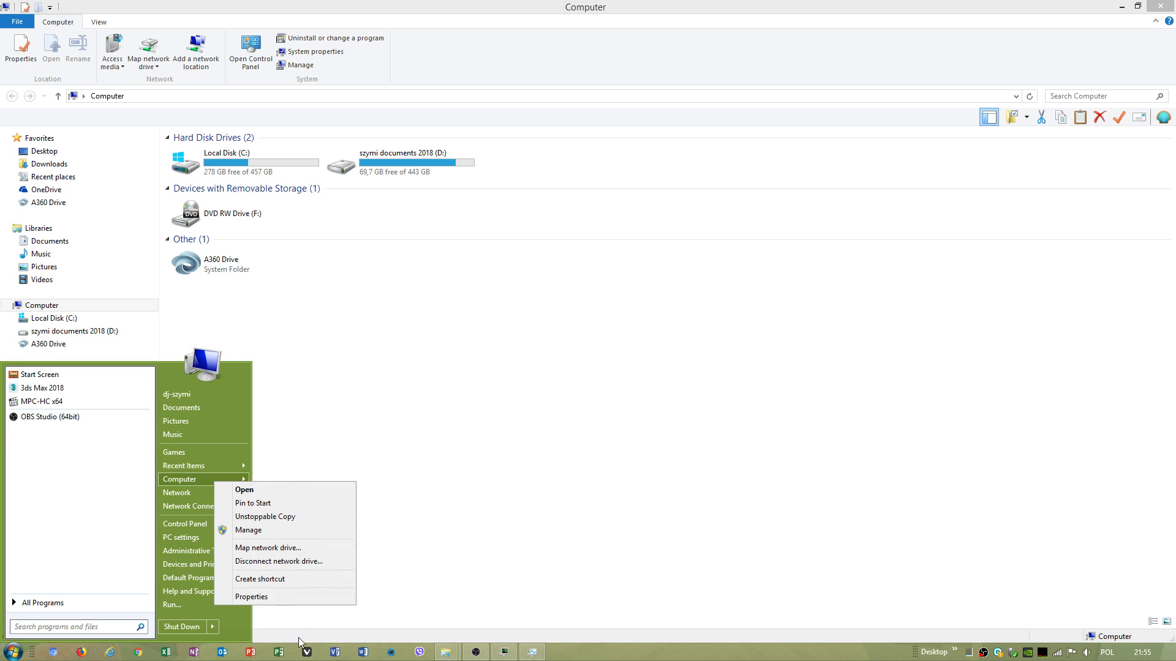
{"action": "left_click", "coordinate": [269, 597]}
{"action": "left_click_drag", "start_coordinate": [320, 97], "coordinate": [517, 92]}
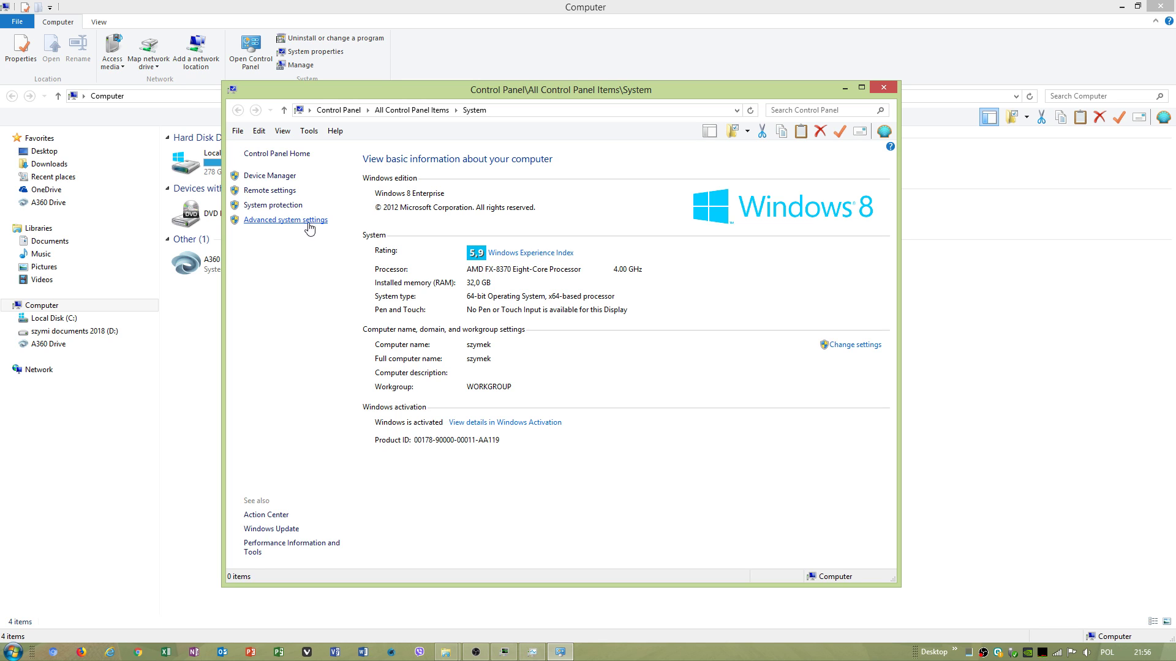
{"action": "left_click", "coordinate": [270, 175]}
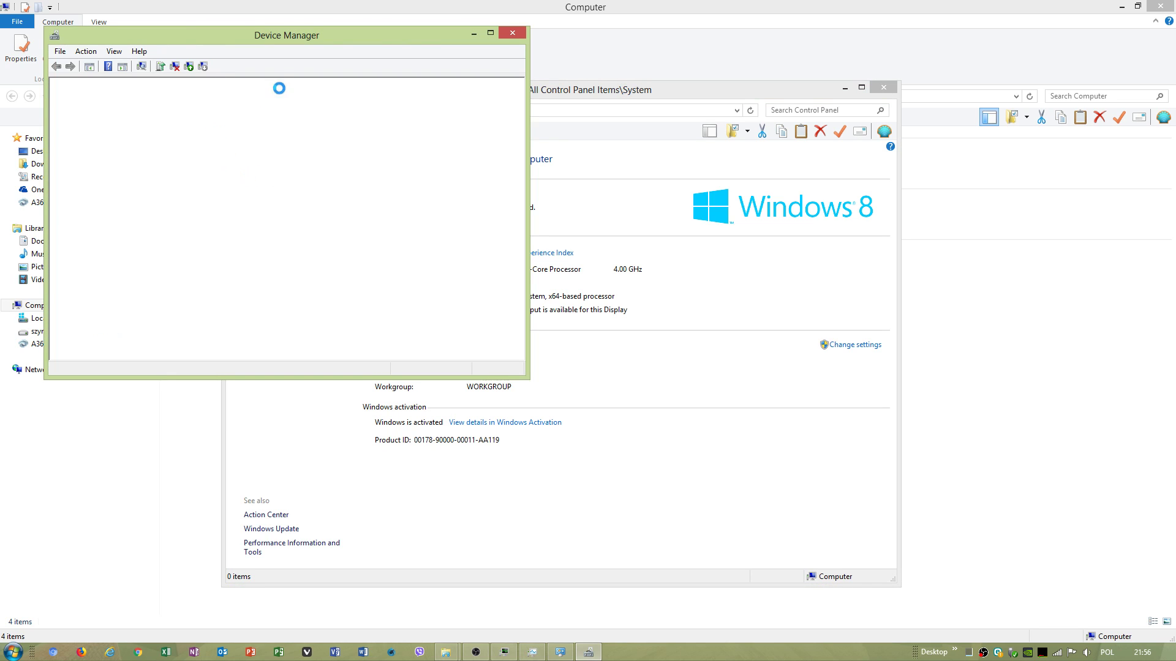
{"action": "left_click_drag", "start_coordinate": [280, 38], "coordinate": [659, 106]}
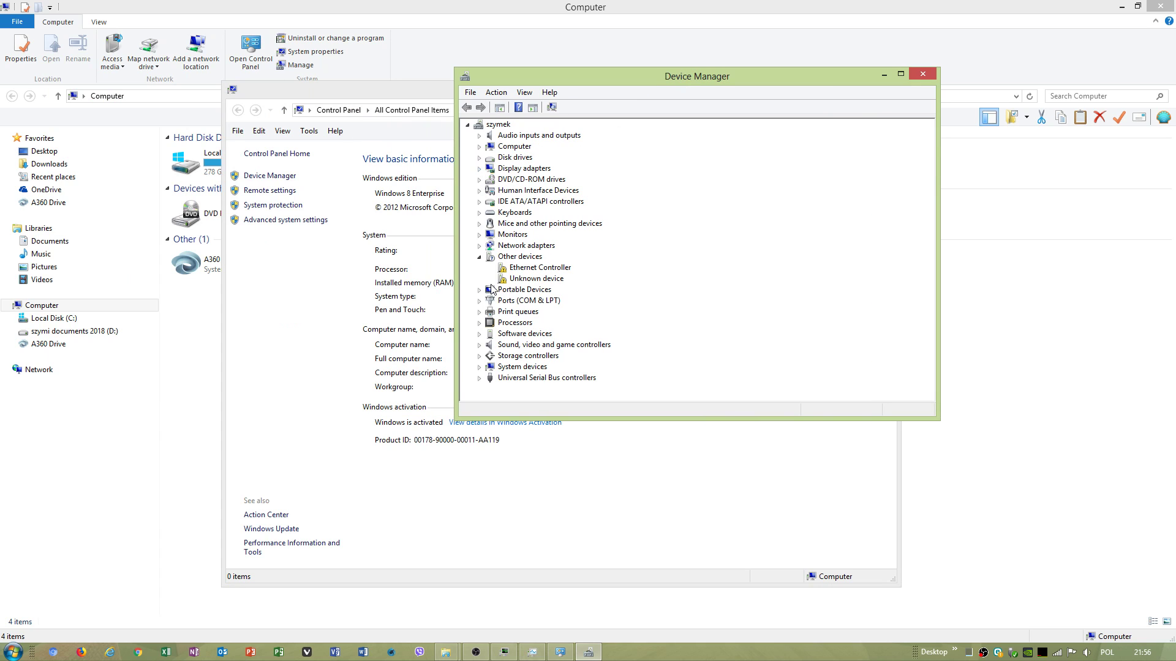
Show the AMD SATA Controller's Hardware Ids under IDE ATA/ATAPI controllers.
{"action": "left_click", "coordinate": [484, 202]}
{"action": "right_click", "coordinate": [557, 215]}
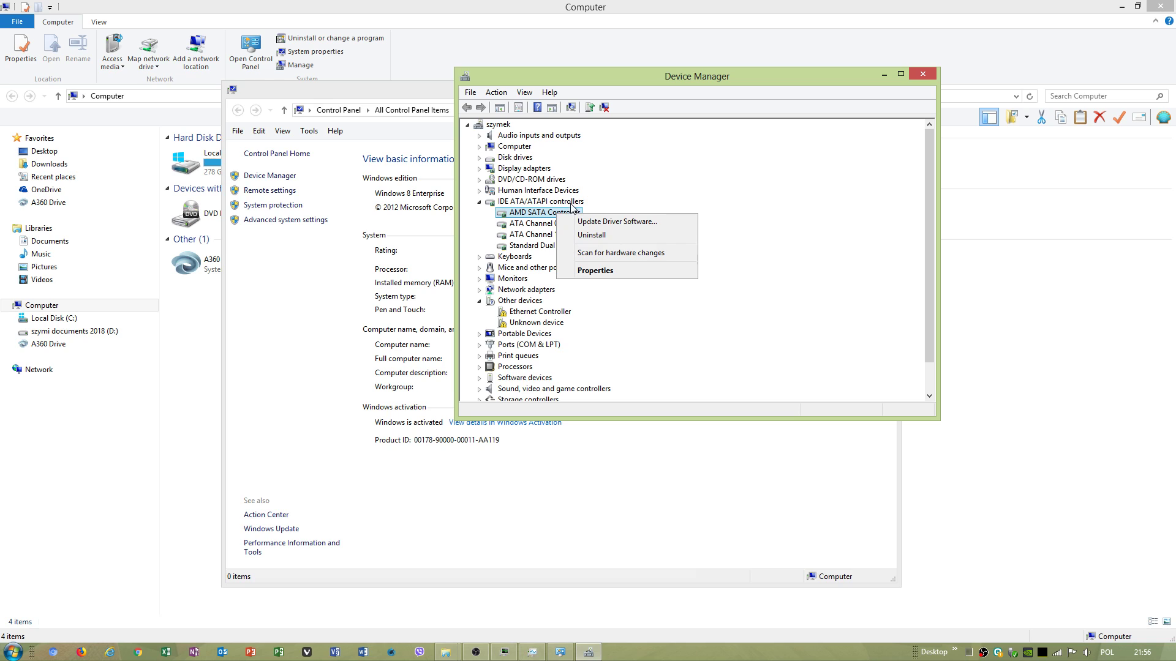
{"action": "right_click", "coordinate": [540, 212]}
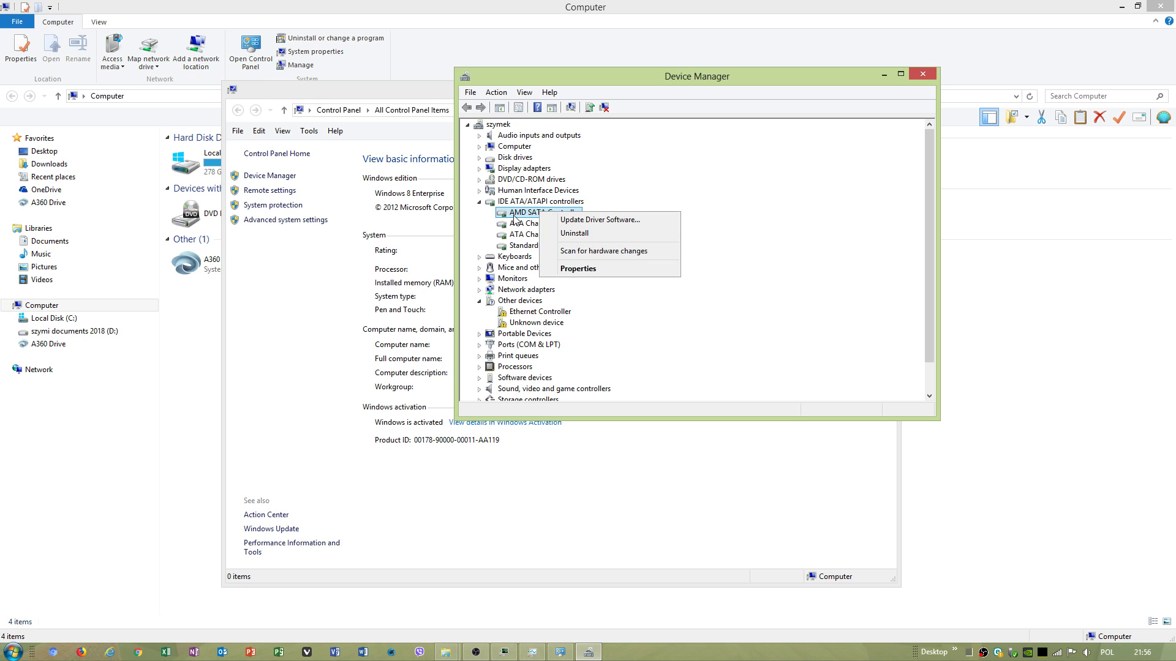
{"action": "left_click", "coordinate": [516, 215]}
{"action": "right_click", "coordinate": [530, 213]}
{"action": "left_click", "coordinate": [569, 267]}
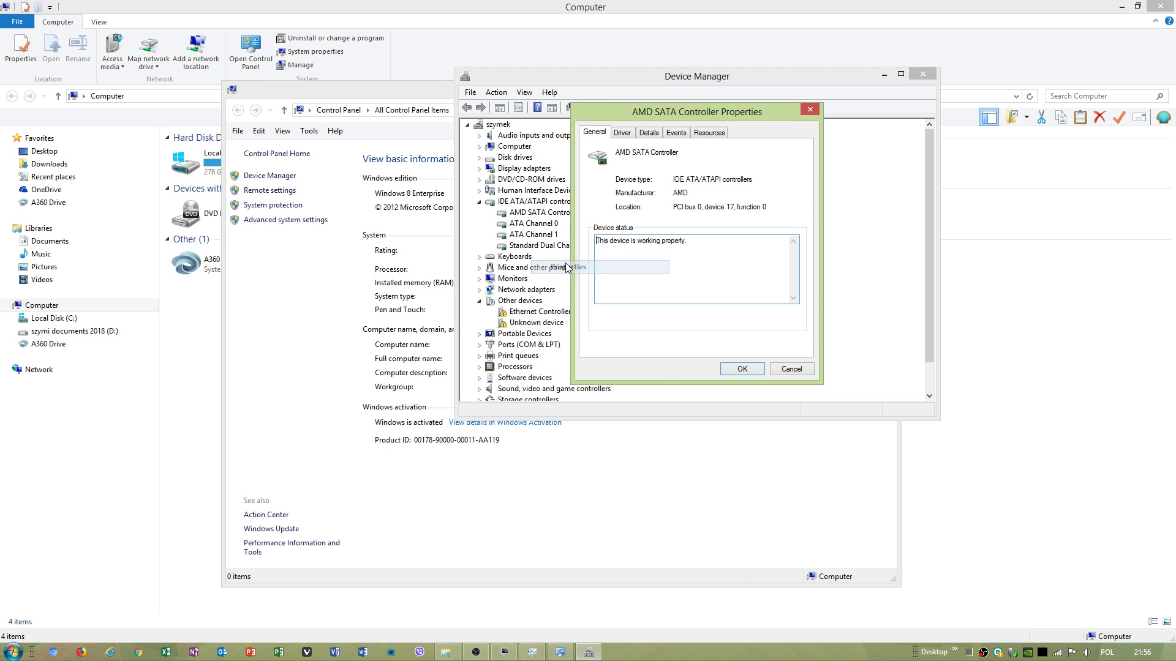
{"action": "left_click", "coordinate": [622, 133]}
{"action": "left_click", "coordinate": [652, 134]}
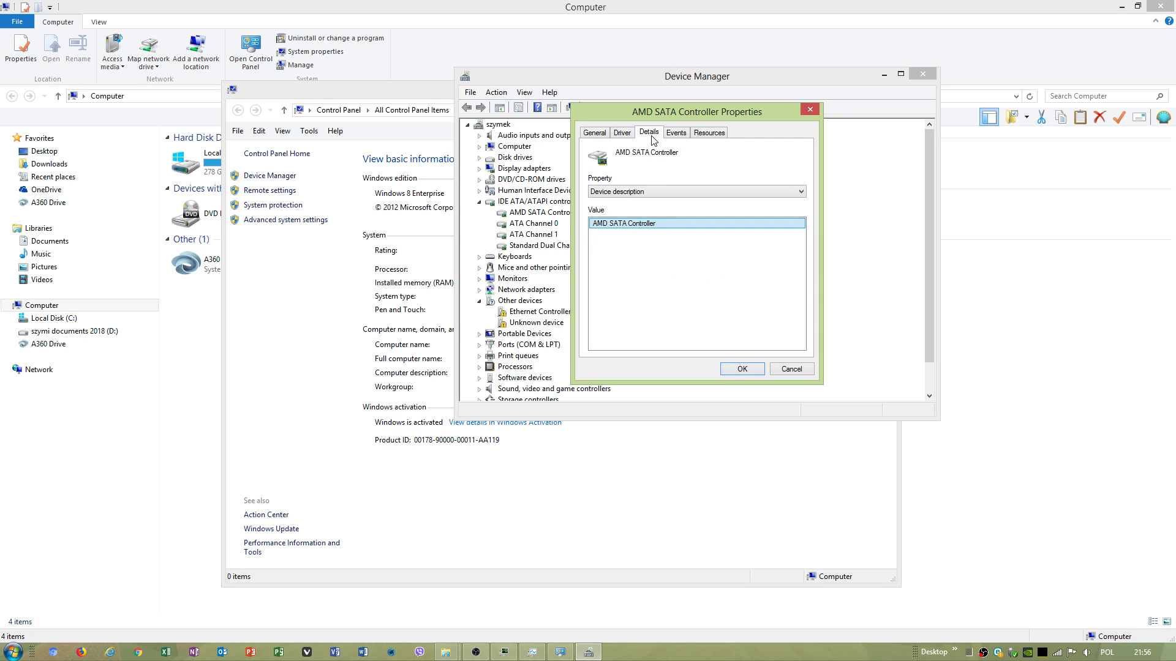
{"action": "left_click", "coordinate": [634, 192]}
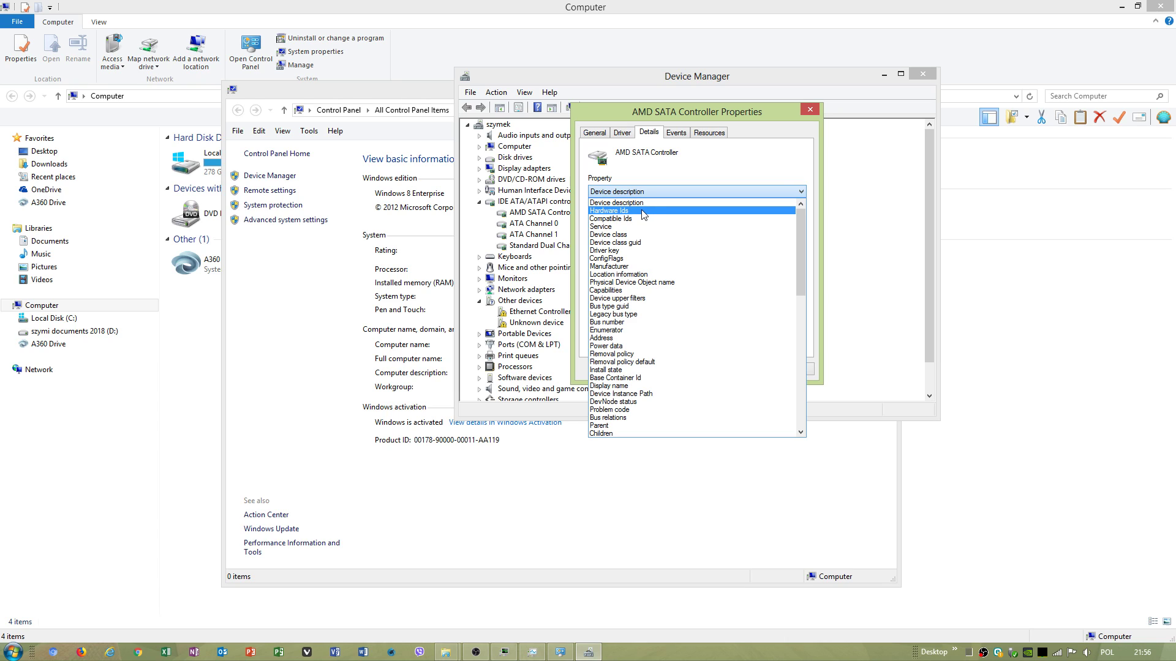
{"action": "left_click", "coordinate": [643, 215]}
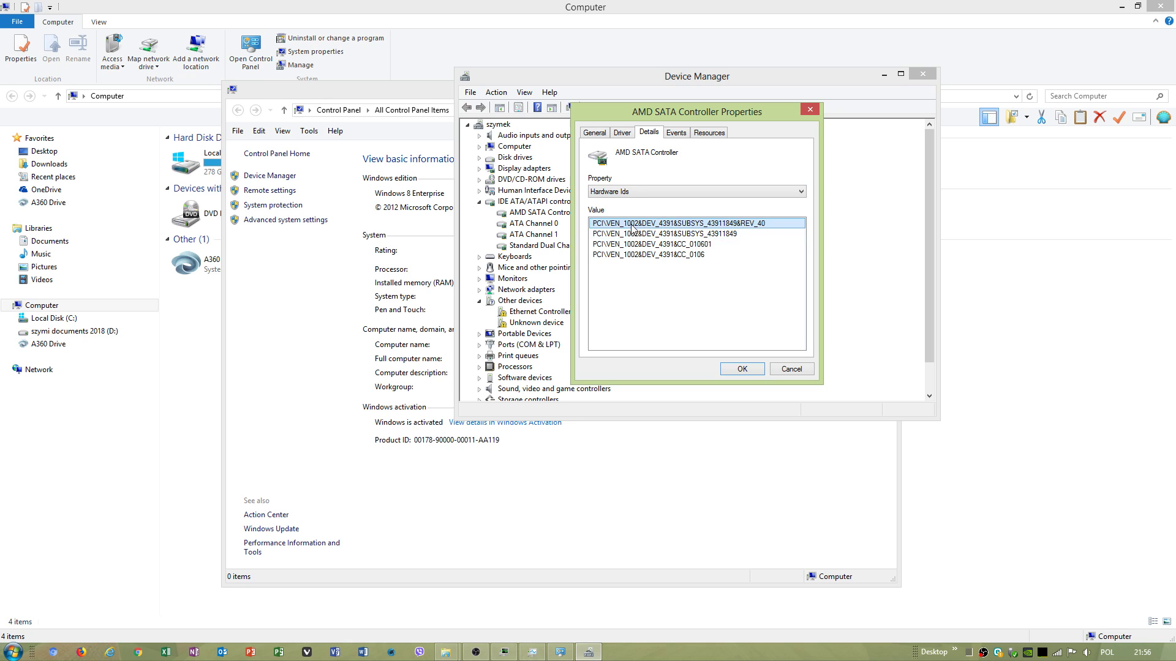
{"action": "left_click", "coordinate": [14, 651]}
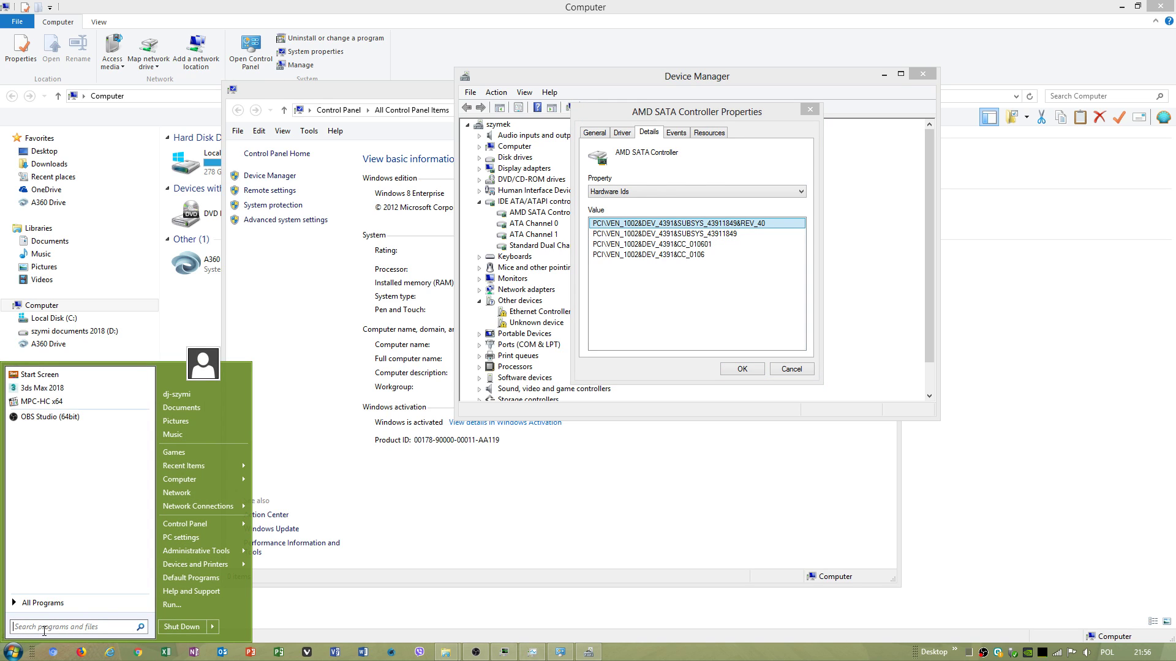
Launch regedit and expand HKLM\SYSTEM\CurrentControlSet\Enum\PCI.
{"action": "type", "text": "regedit"}
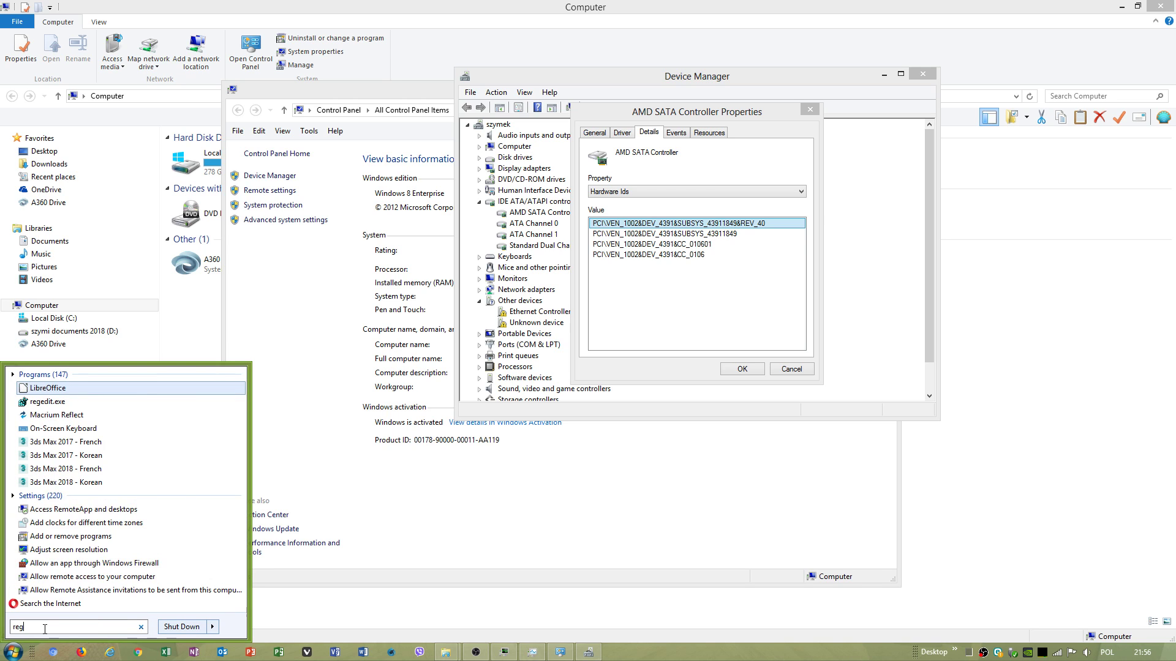
{"action": "left_click", "coordinate": [55, 388]}
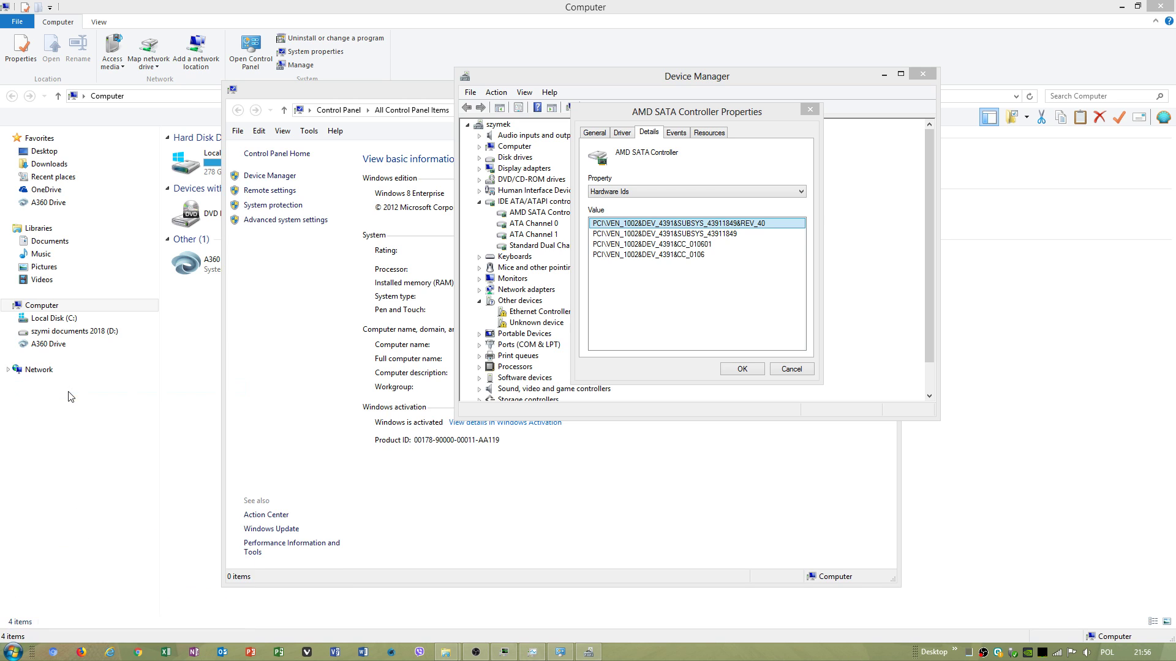
{"action": "left_click", "coordinate": [117, 245]}
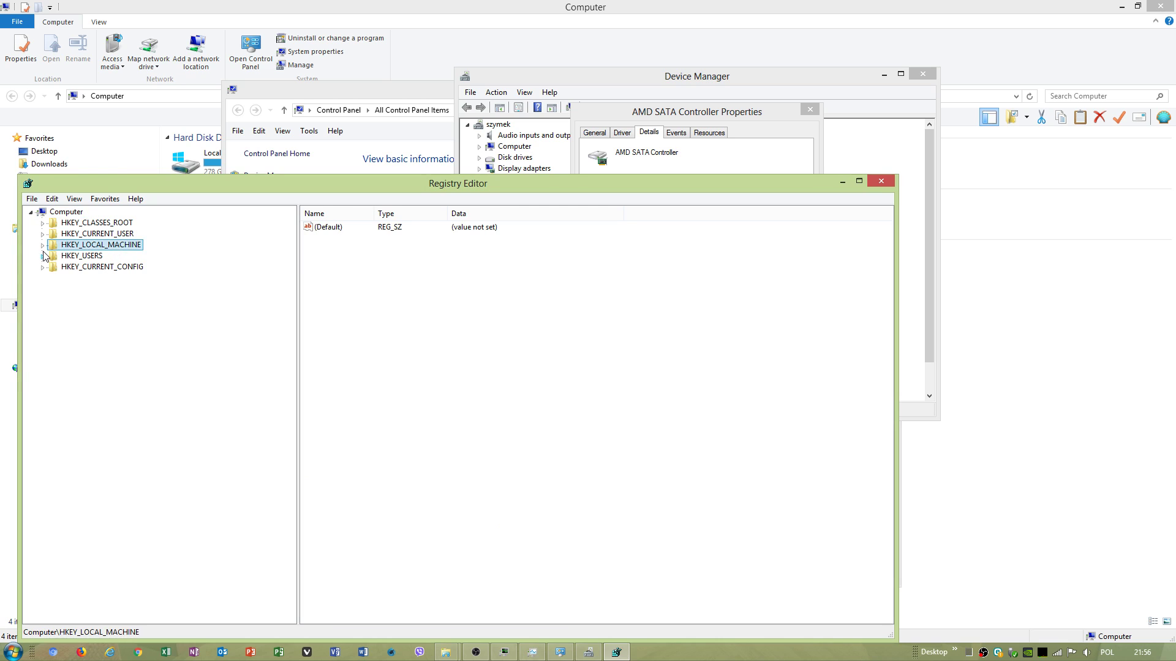
{"action": "left_click", "coordinate": [43, 245]}
{"action": "left_click", "coordinate": [91, 312]}
{"action": "left_click", "coordinate": [54, 311]}
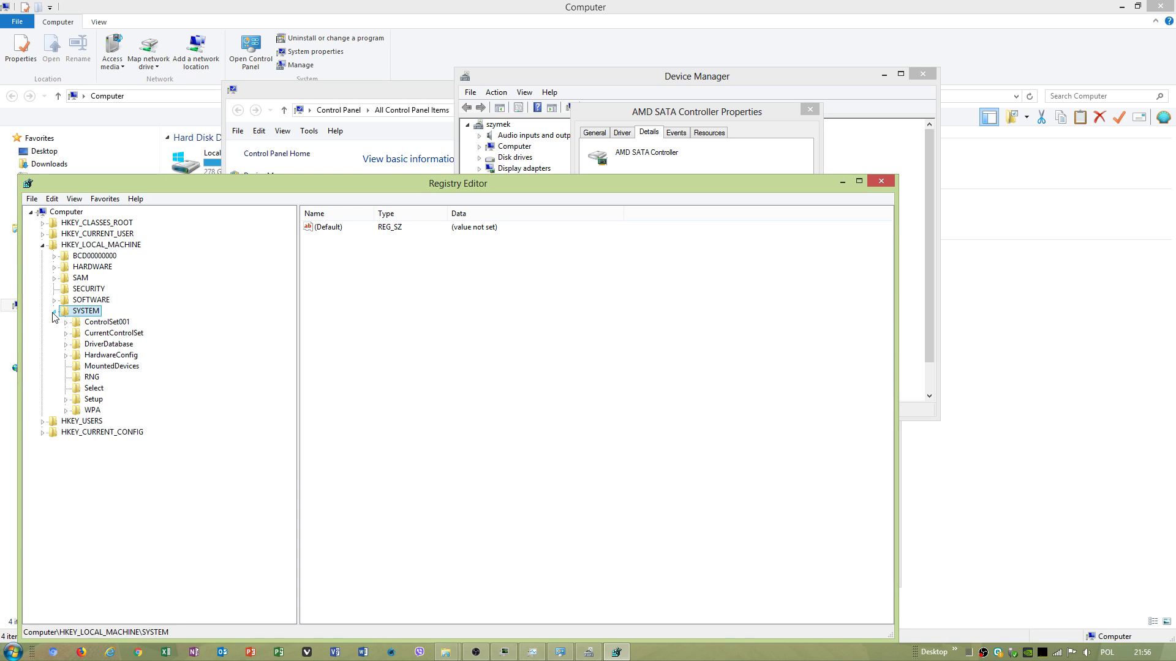
{"action": "left_click", "coordinate": [114, 333]}
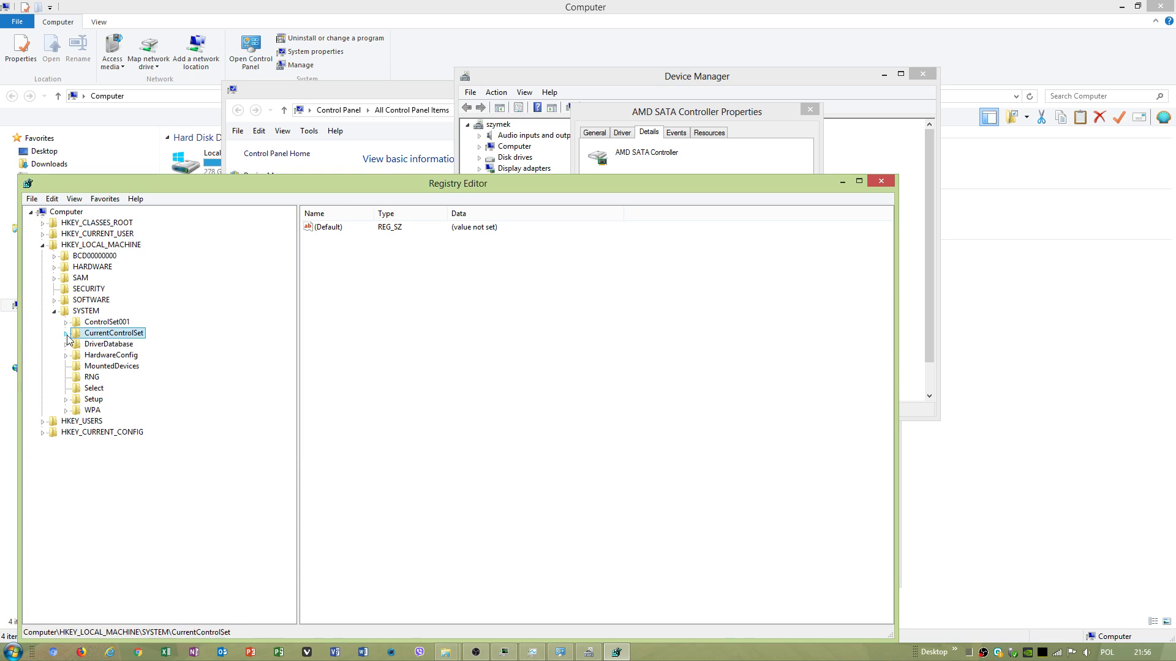
{"action": "left_click", "coordinate": [65, 333]}
{"action": "left_click", "coordinate": [91, 358]}
{"action": "left_click", "coordinate": [78, 356]}
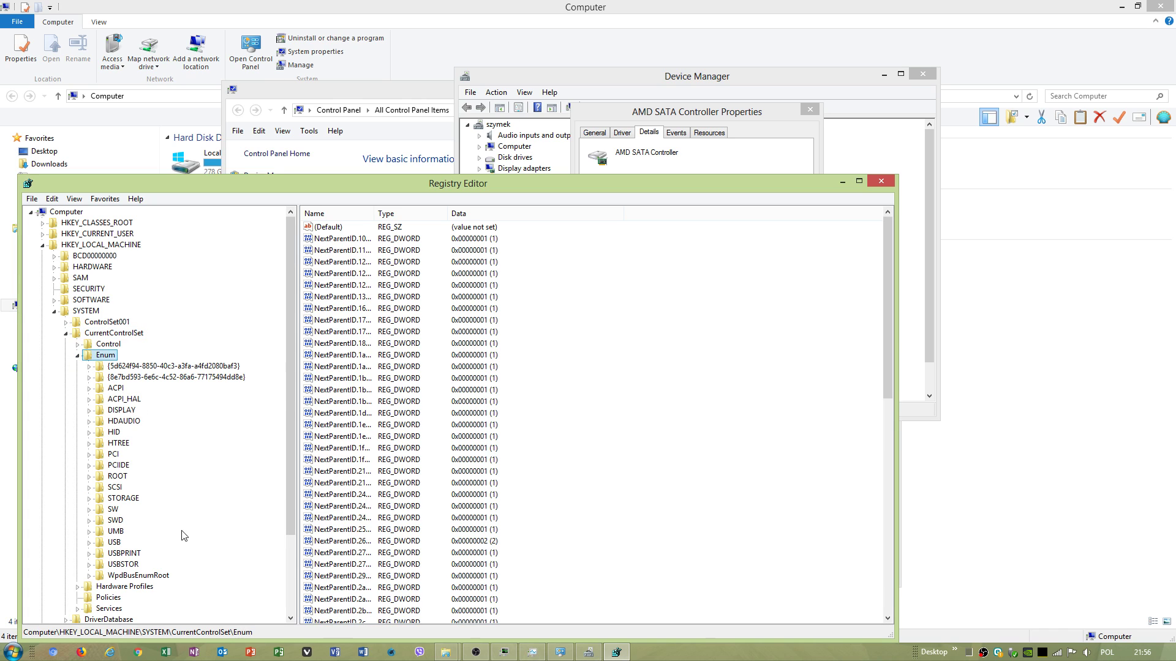
{"action": "scroll", "coordinate": [159, 478], "scroll_direction": "down", "scroll_amount": 3}
{"action": "left_click", "coordinate": [114, 358]}
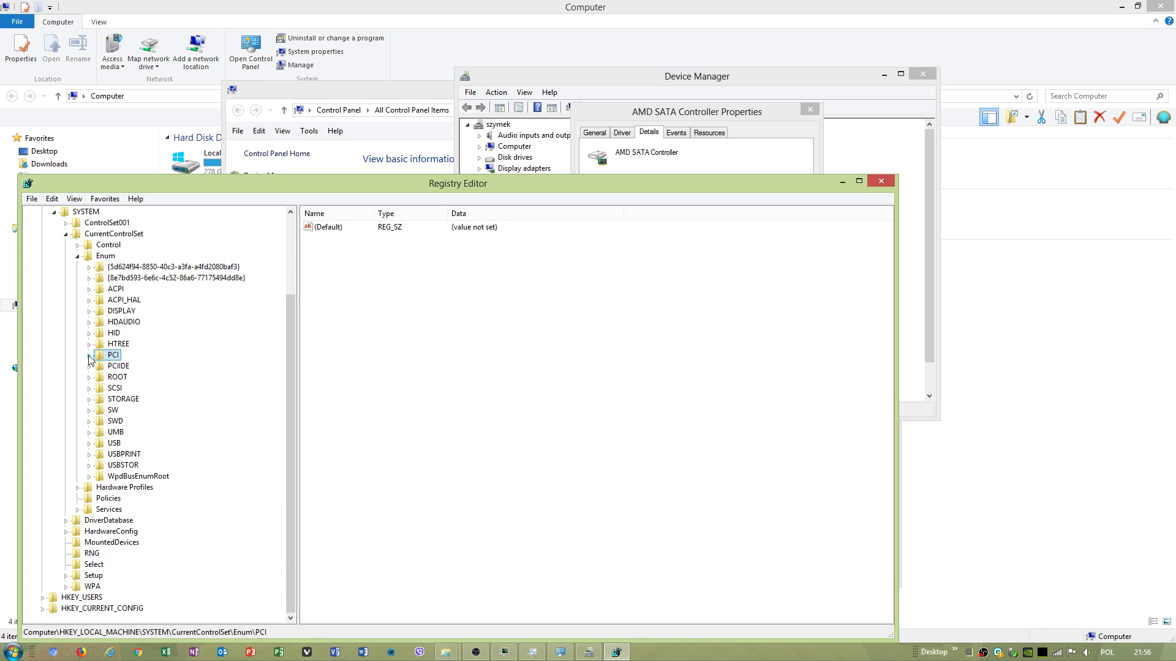
{"action": "left_click", "coordinate": [89, 355]}
Navigate VEN_1002&DEV_4391 to Interrupt Management\MessageSignaledInterruptProperties and select MSISupported.
{"action": "left_click_drag", "start_coordinate": [344, 191], "coordinate": [689, 282]}
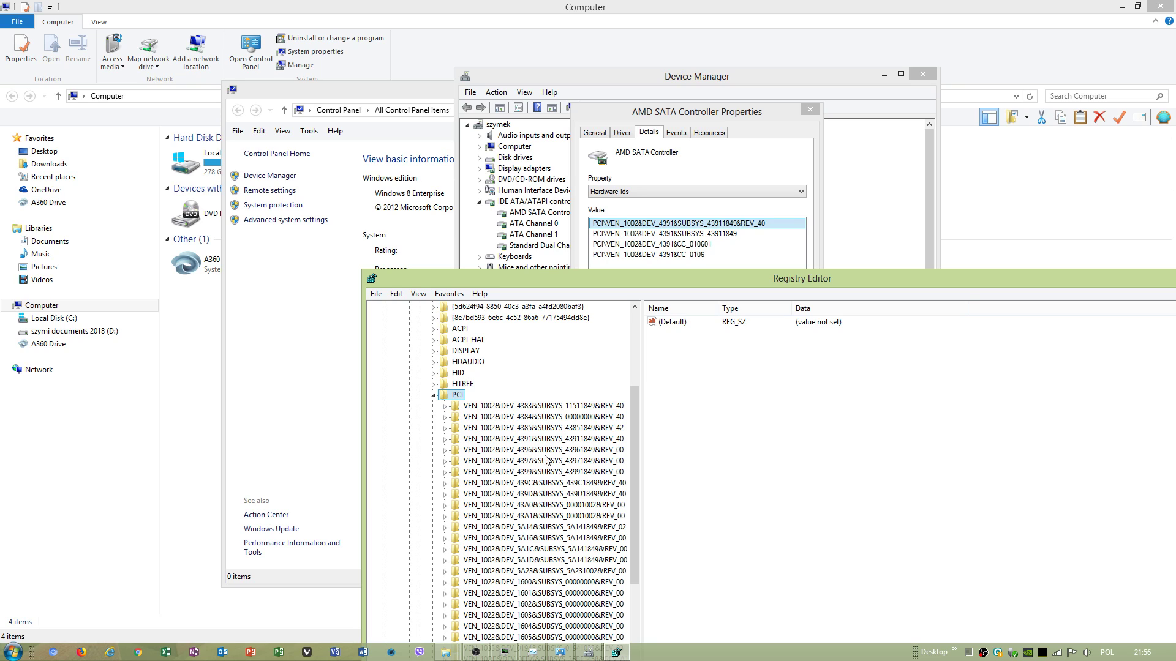
{"action": "left_click", "coordinate": [509, 439]}
{"action": "left_click", "coordinate": [445, 438]}
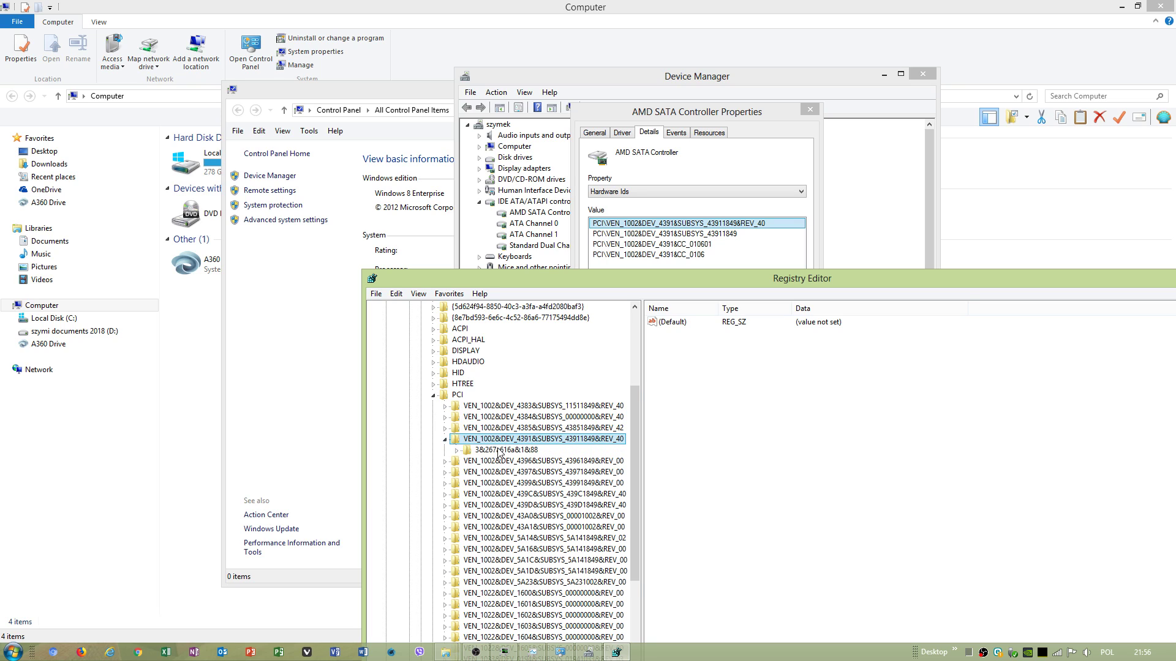
{"action": "left_click", "coordinate": [456, 450]}
{"action": "left_click", "coordinate": [511, 473]}
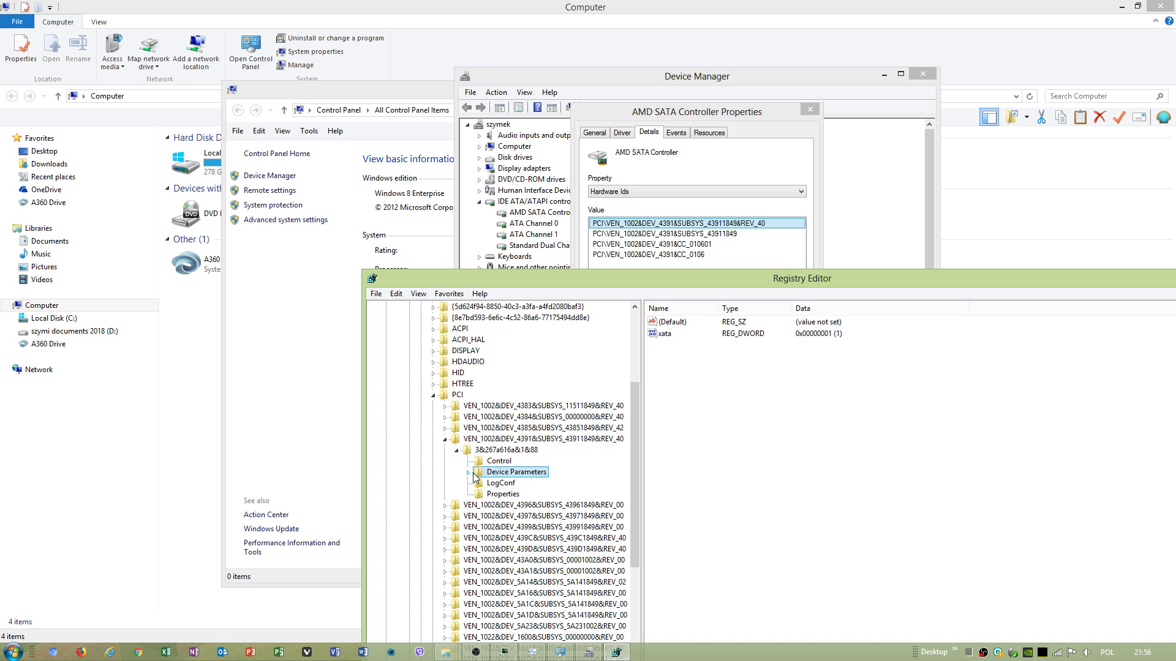
{"action": "left_click", "coordinate": [468, 473]}
{"action": "left_click", "coordinate": [528, 496]}
{"action": "left_click", "coordinate": [481, 495]}
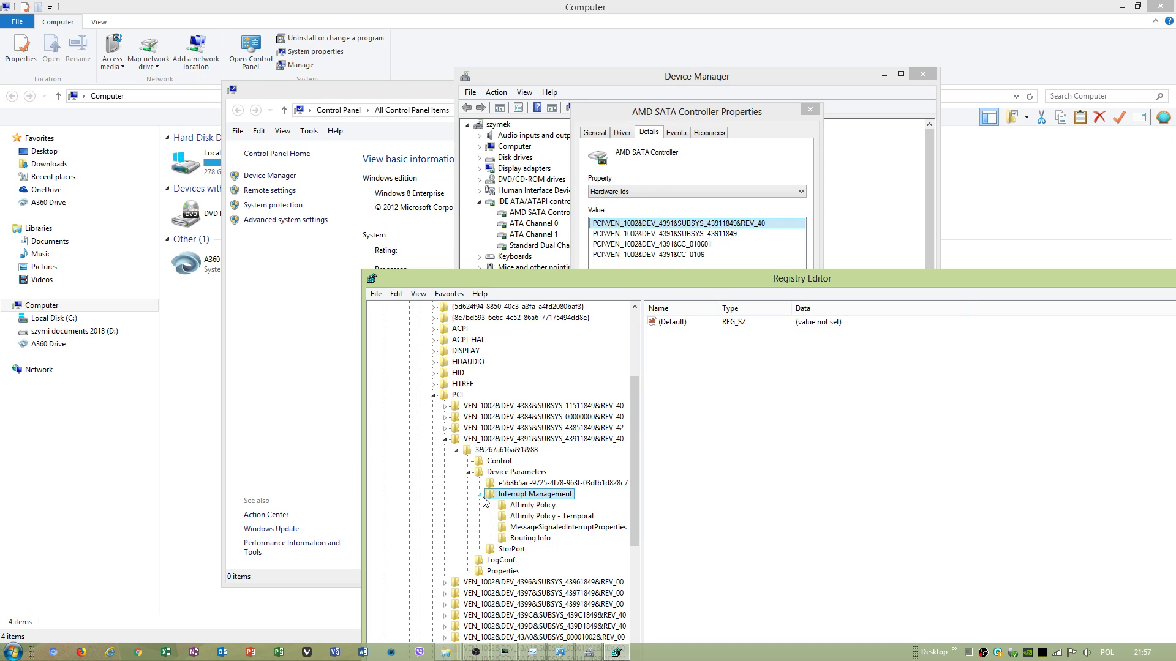
{"action": "left_click", "coordinate": [561, 528]}
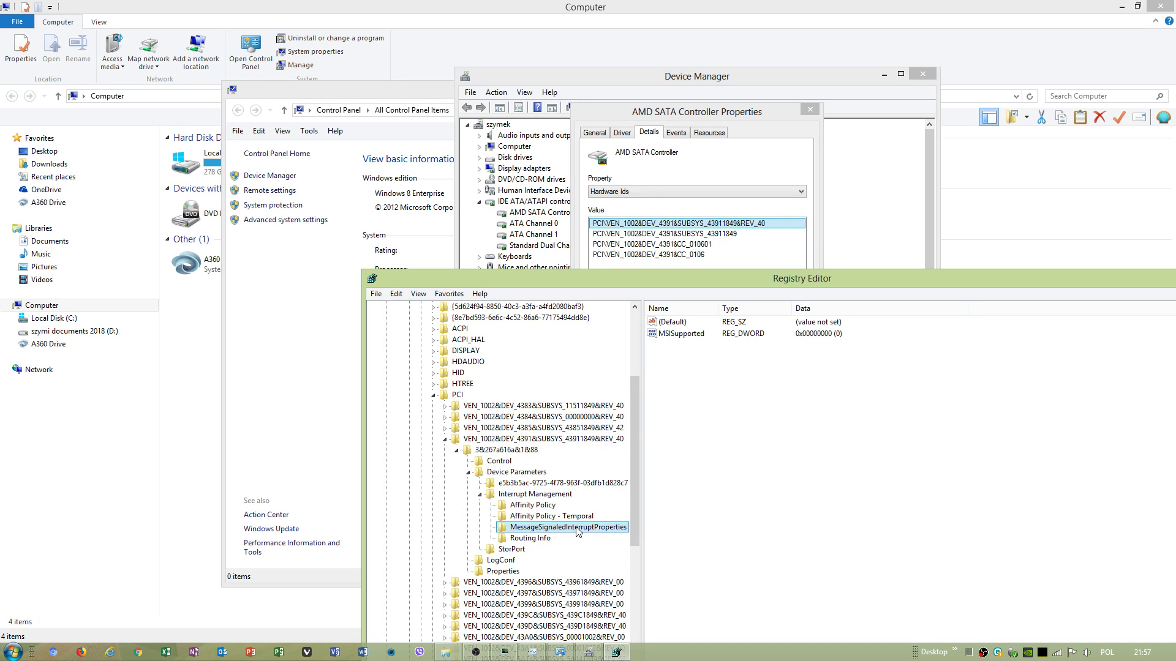
{"action": "left_click", "coordinate": [682, 334]}
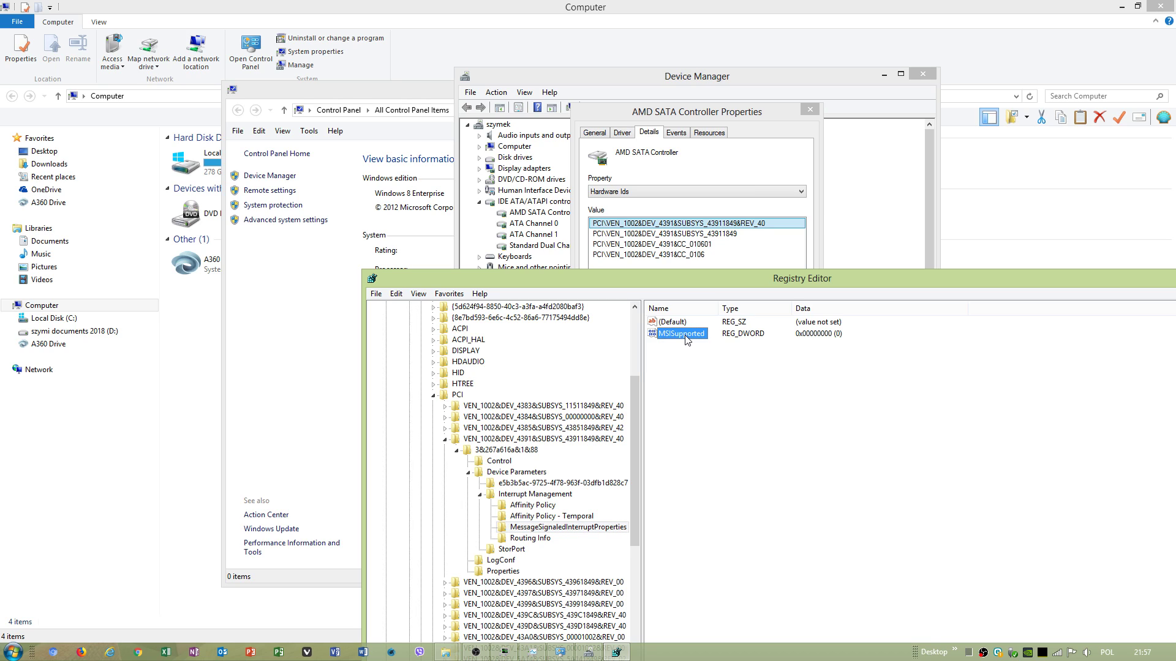
Edit MSISupported and confirm its value stays 0.
{"action": "double_click", "coordinate": [684, 334]}
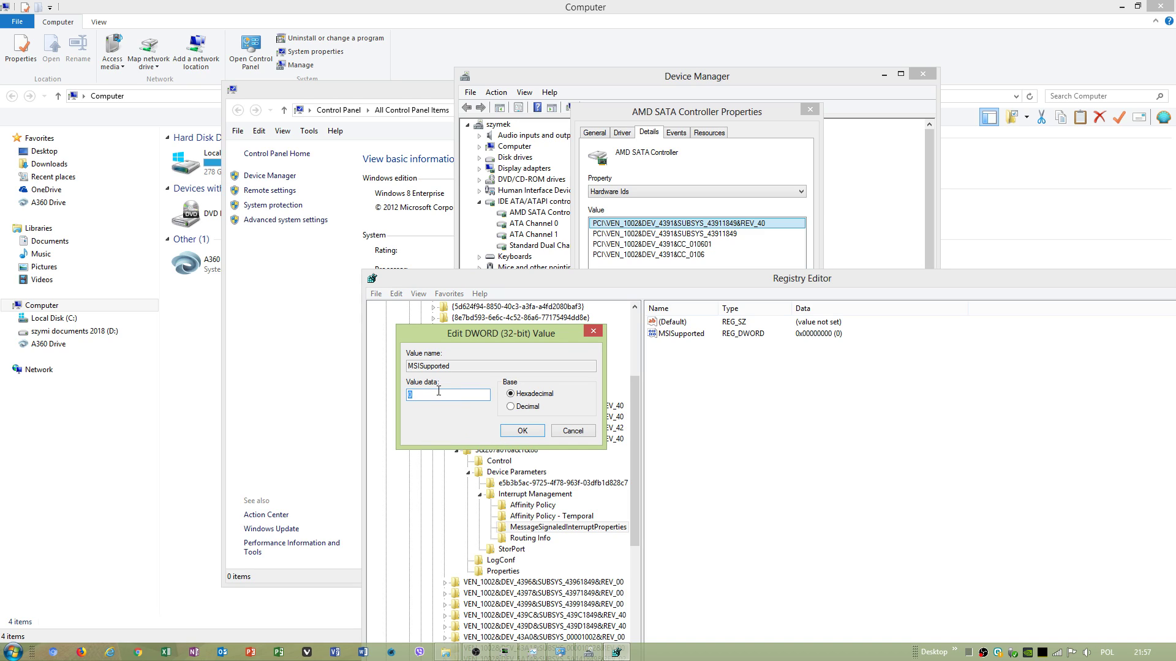
{"action": "left_click", "coordinate": [523, 431]}
{"action": "left_click_drag", "start_coordinate": [426, 397], "coordinate": [378, 390]}
{"action": "left_click", "coordinate": [522, 431]}
Close Registry Editor, the AMD SATA Controller properties and Device Manager.
{"action": "left_click_drag", "start_coordinate": [1015, 280], "coordinate": [683, 277]}
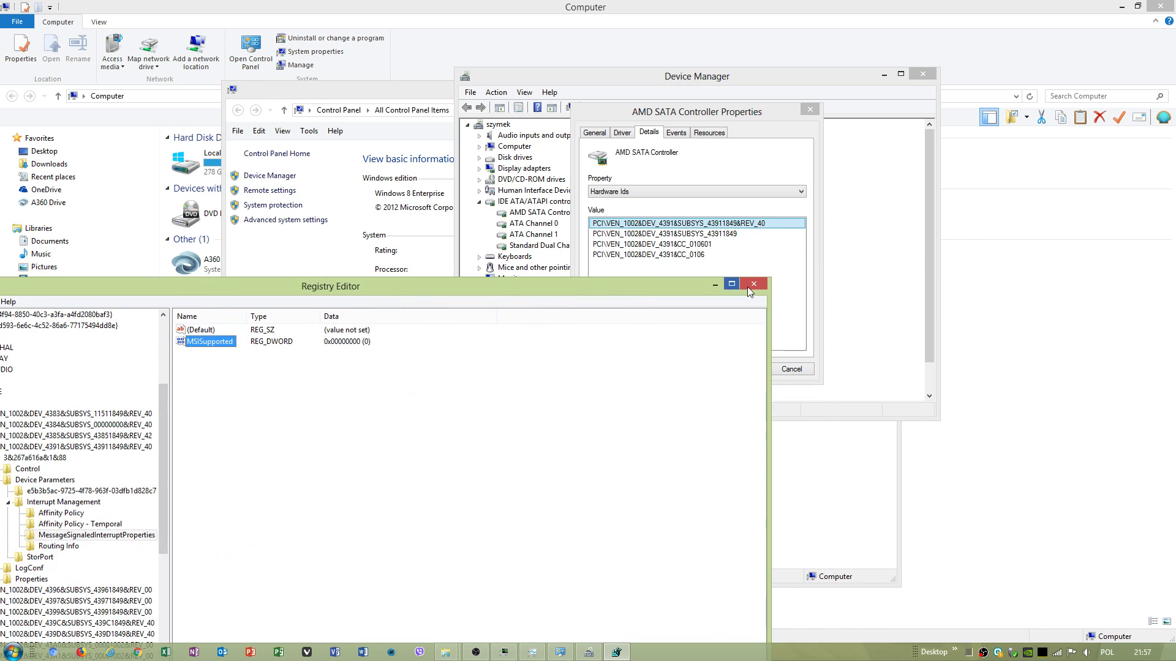
{"action": "left_click", "coordinate": [753, 286]}
{"action": "left_click", "coordinate": [743, 369]}
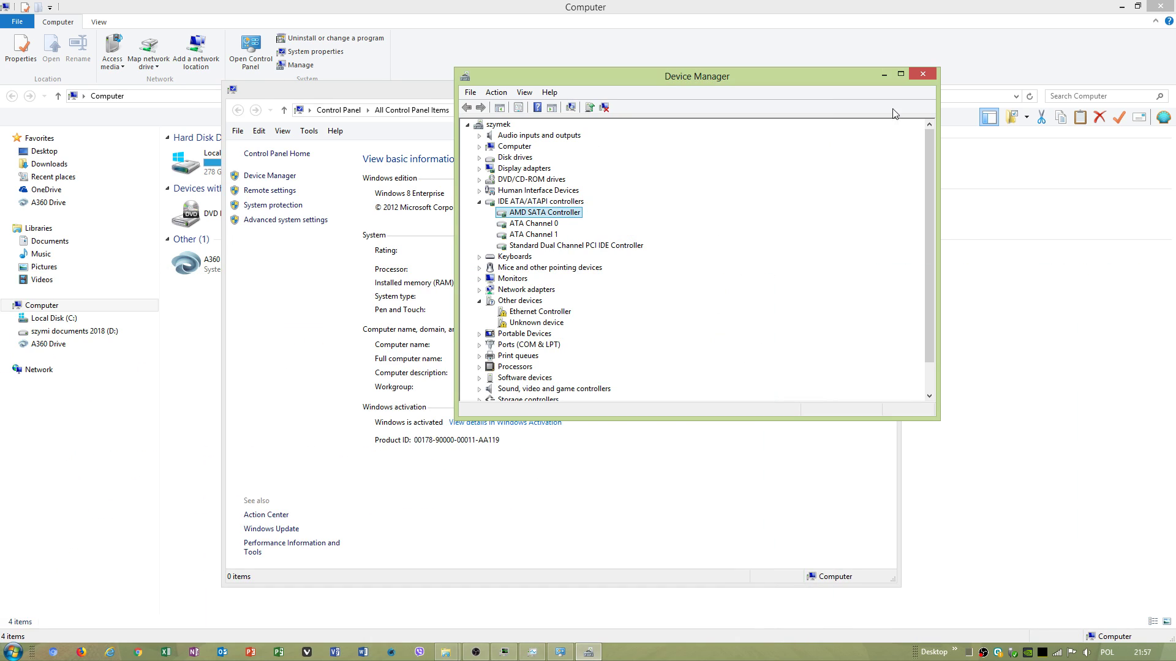
{"action": "left_click", "coordinate": [922, 74]}
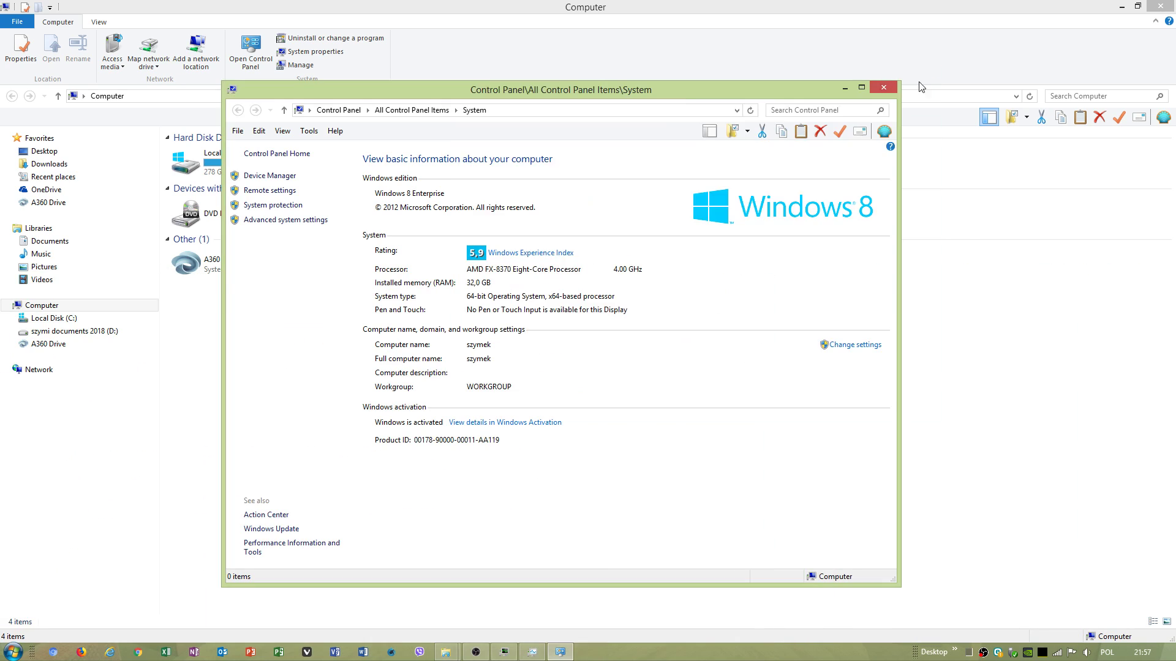
From the Computer view, set Folder Options search to skip the index for system files.
{"action": "left_click", "coordinate": [309, 111]}
{"action": "left_click", "coordinate": [325, 157]}
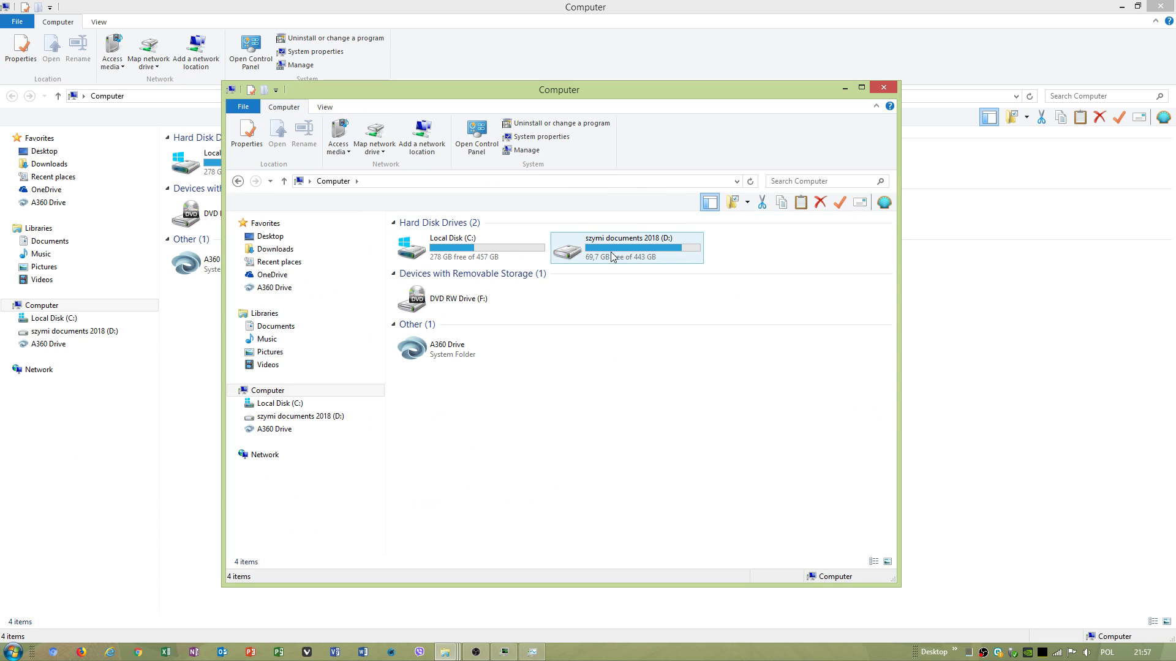
{"action": "left_click", "coordinate": [325, 107]}
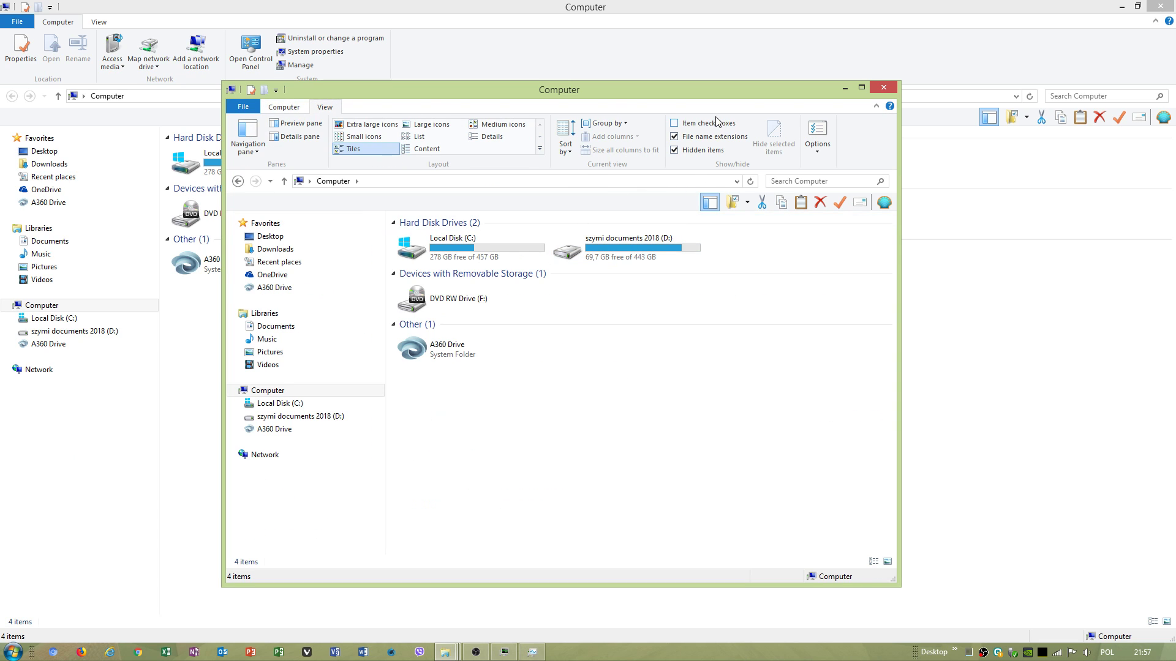
{"action": "left_click", "coordinate": [818, 132]}
{"action": "left_click", "coordinate": [288, 234]}
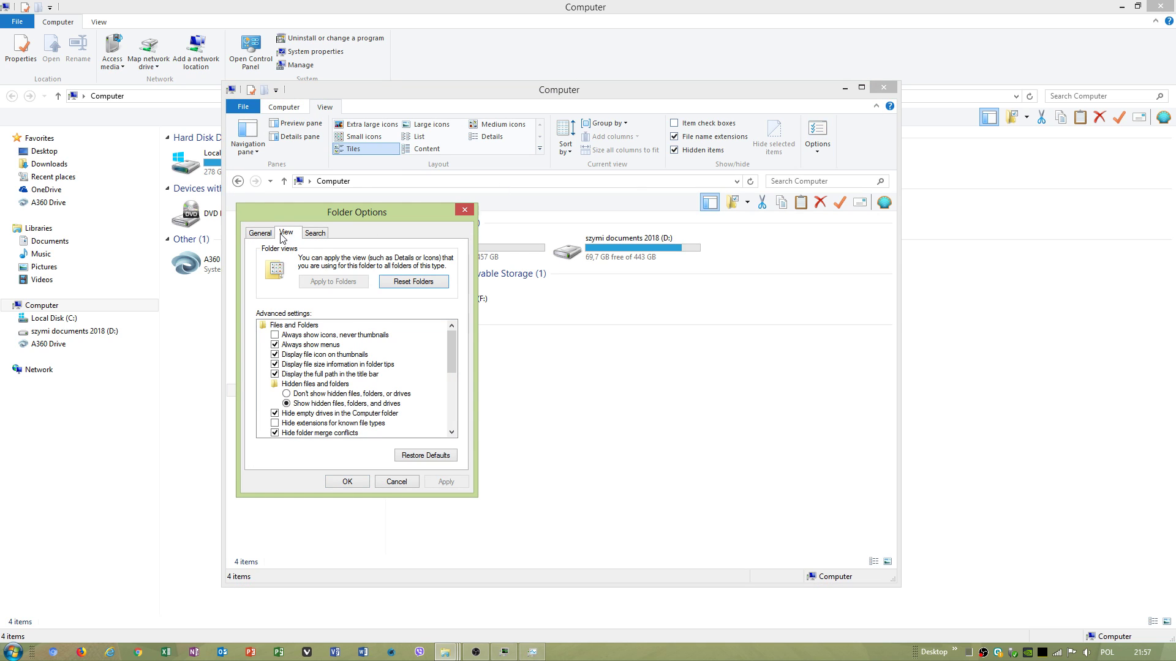
{"action": "left_click", "coordinate": [316, 233]}
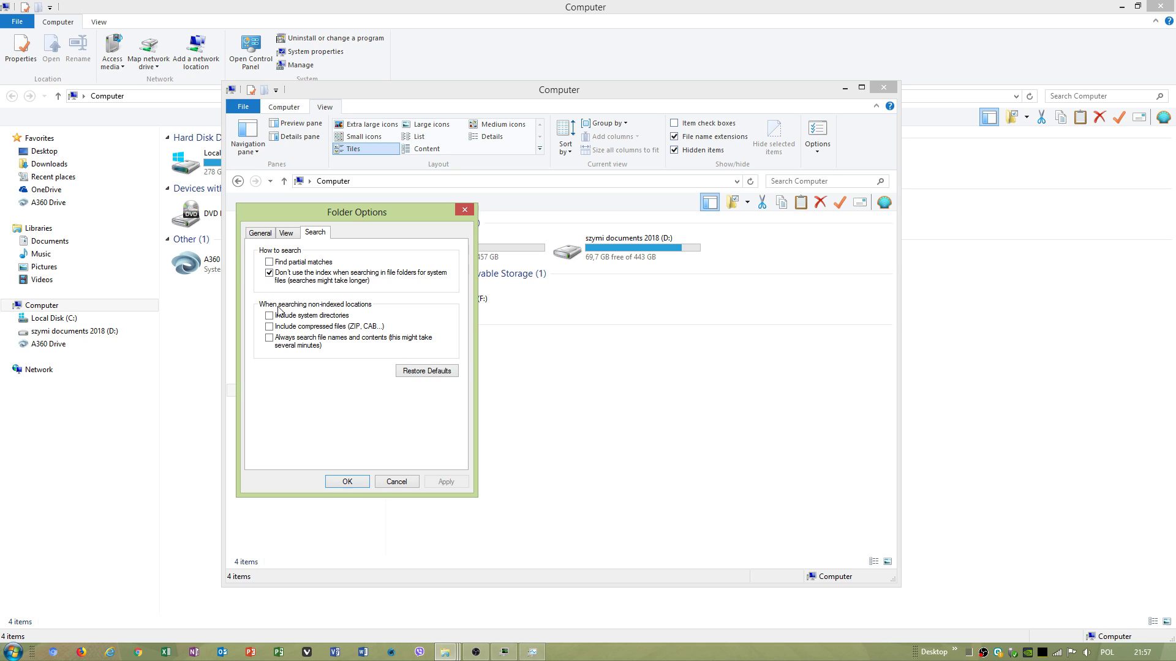
{"action": "left_click", "coordinate": [354, 486]}
Minimize the Computer window and restore OBS Studio from the taskbar, recording still running.
{"action": "left_click", "coordinate": [845, 88]}
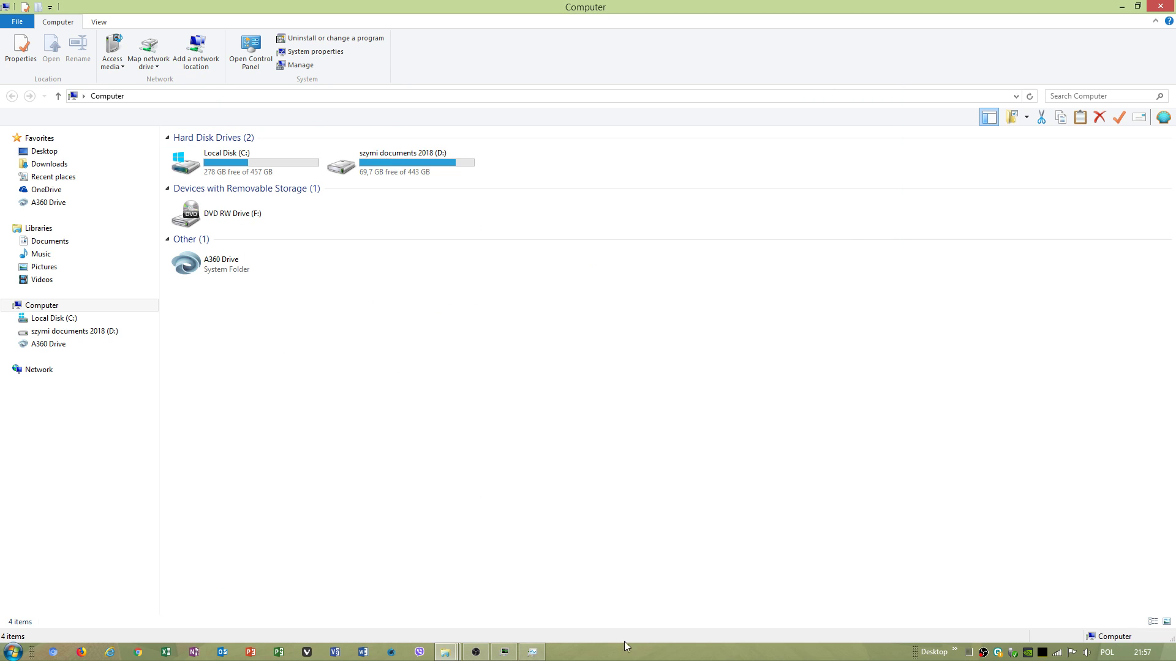
{"action": "left_click", "coordinate": [13, 651]}
{"action": "left_click", "coordinate": [13, 652]}
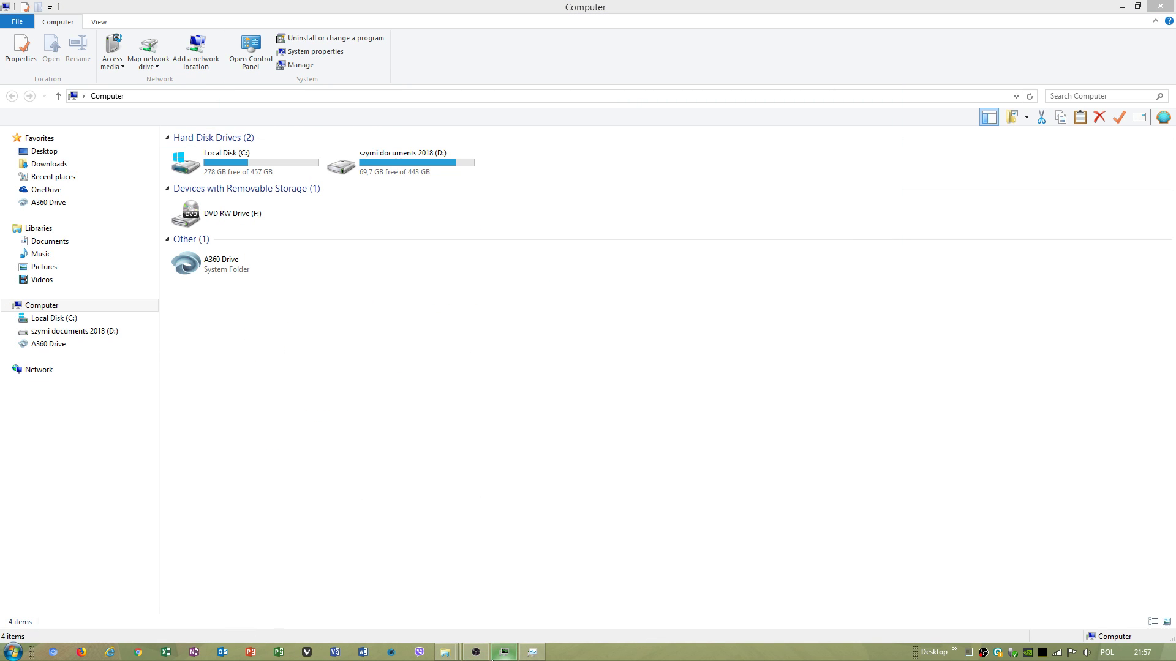
{"action": "left_click", "coordinate": [476, 653]}
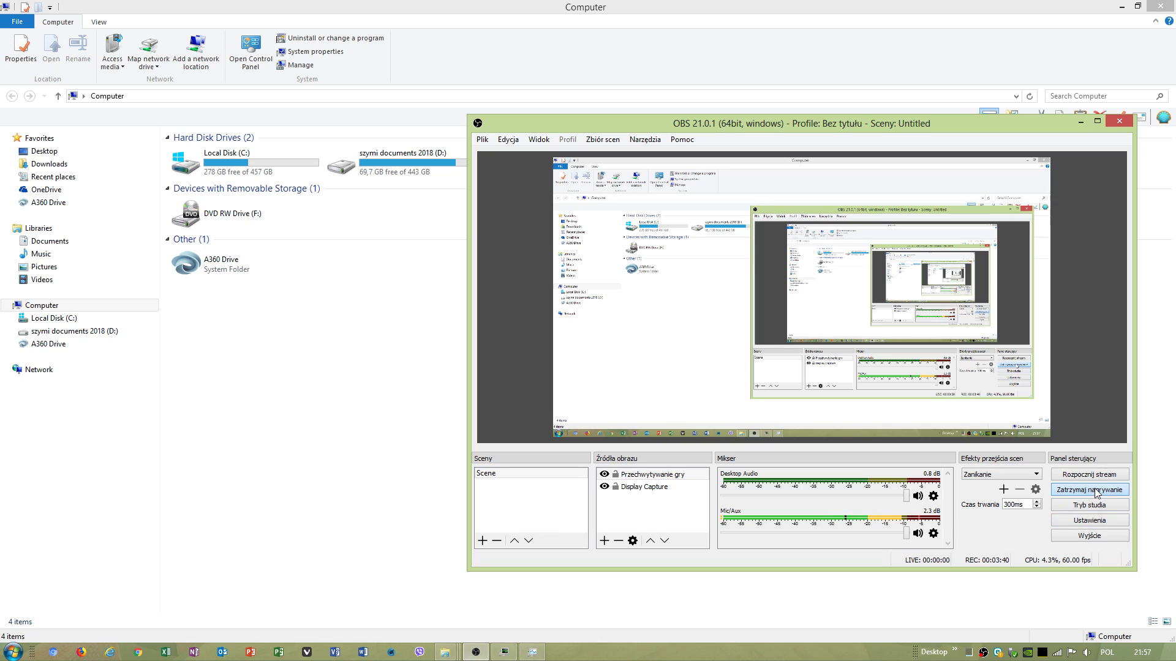